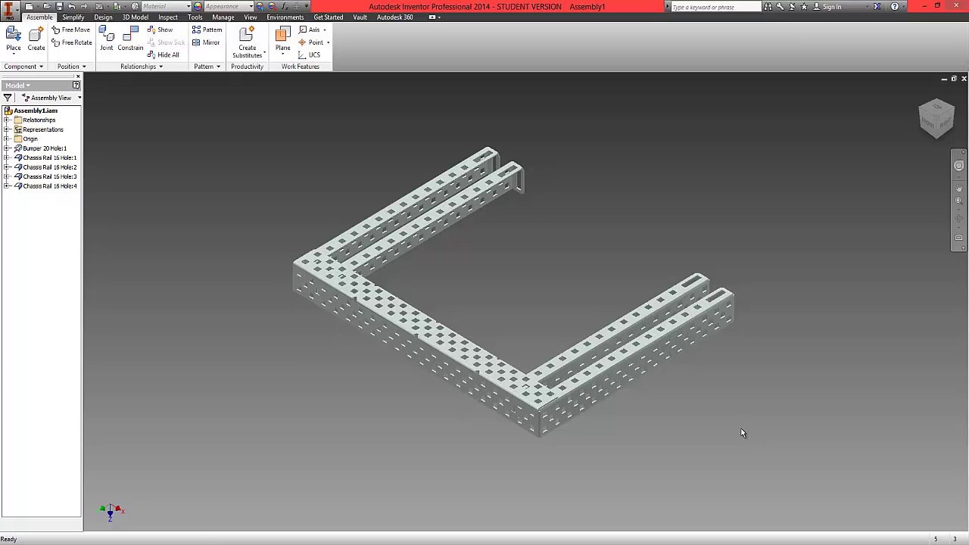
# Step: Unground the 20-hole bumper and shift the chassis frame slightly to check that it moves freely
pyautogui.click(7, 139)
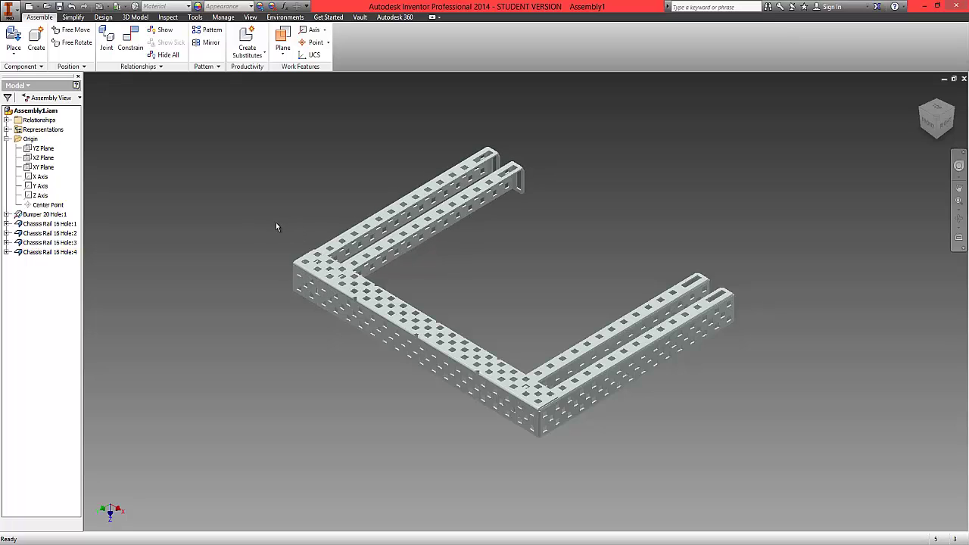
pyautogui.rightClick(35, 216)
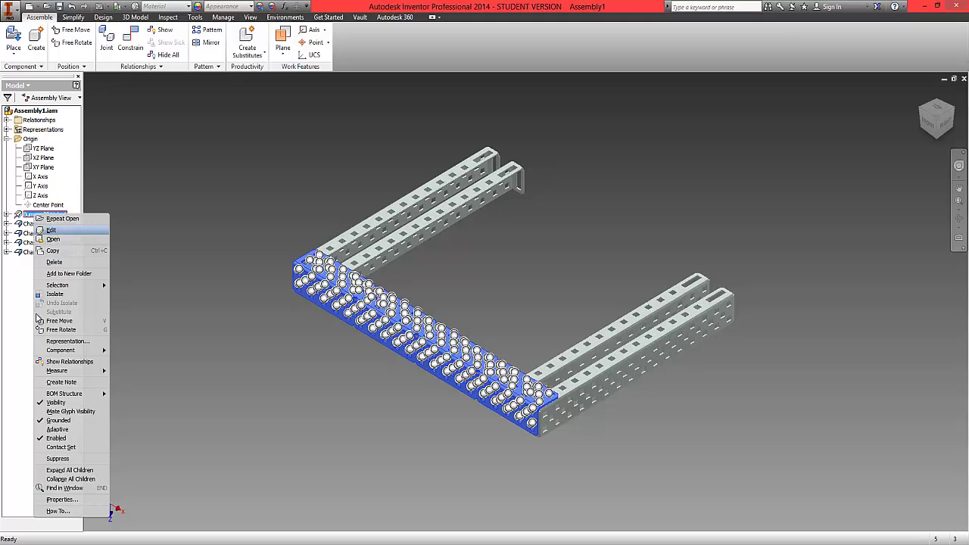
pyautogui.click(58, 421)
pyautogui.click(264, 385)
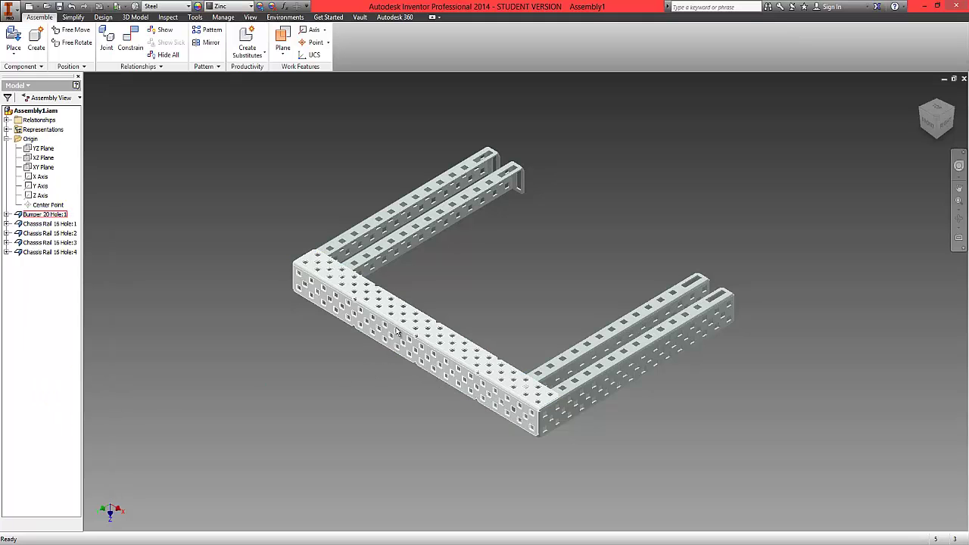
pyautogui.moveTo(400, 331); pyautogui.dragTo(394, 367)
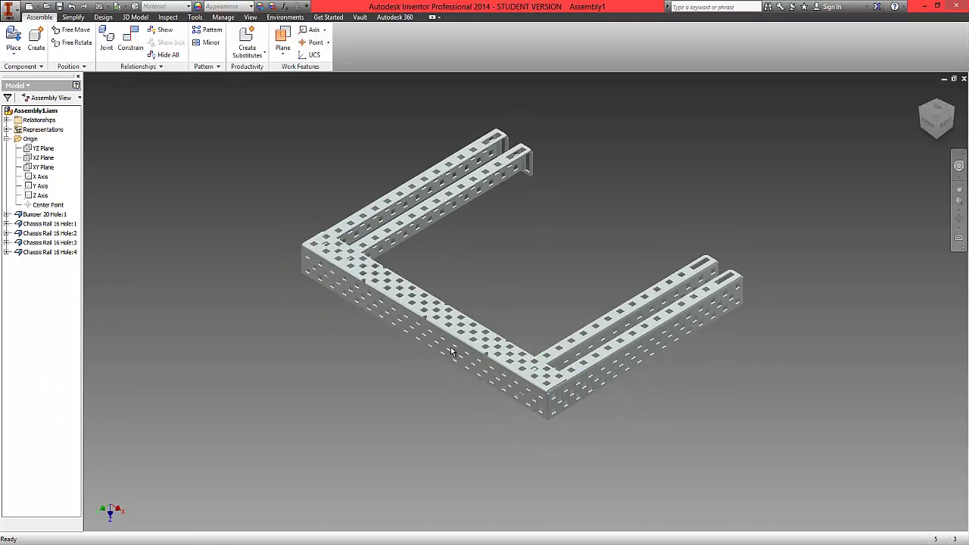
pyautogui.click(6, 140)
pyautogui.click(7, 139)
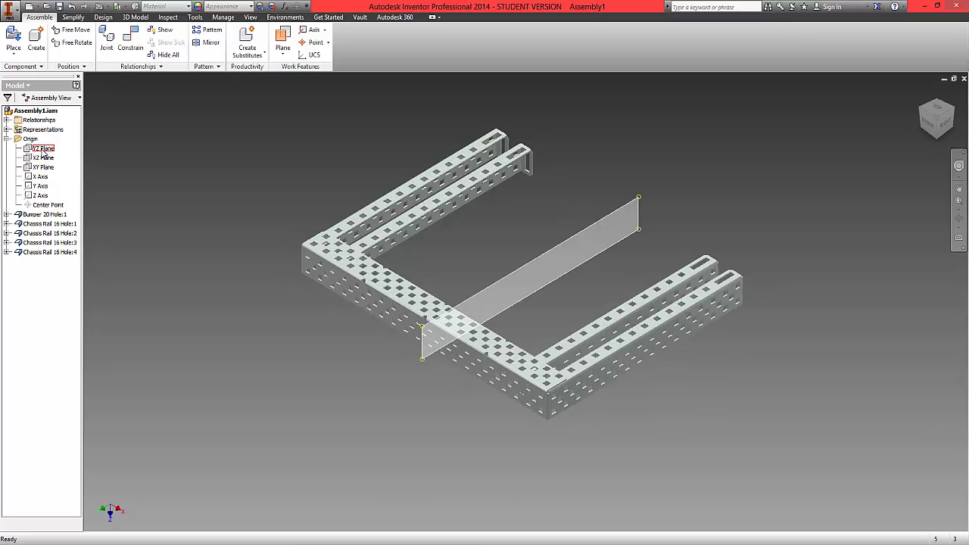
# Step: Mate the assembly's YZ plane to the notch point at the middle of the bumper with a 0 mm offset
pyautogui.click(43, 149)
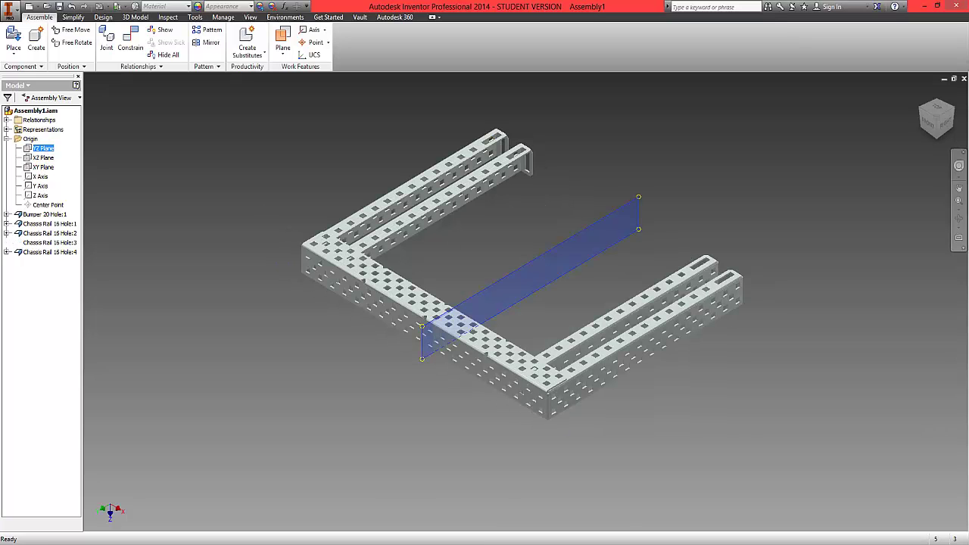
pyautogui.moveTo(930, 126); pyautogui.dragTo(87, 113)
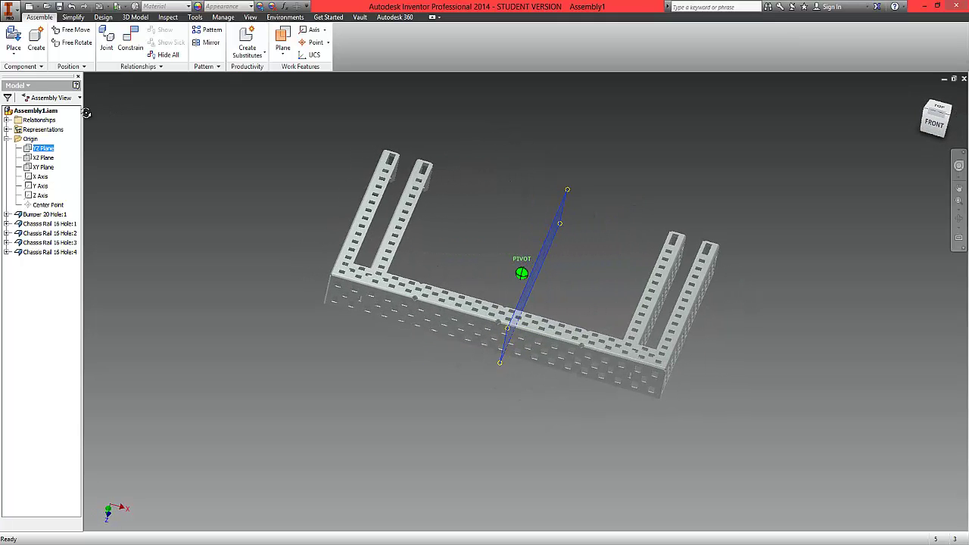
pyautogui.scroll(-3, 513, 271)
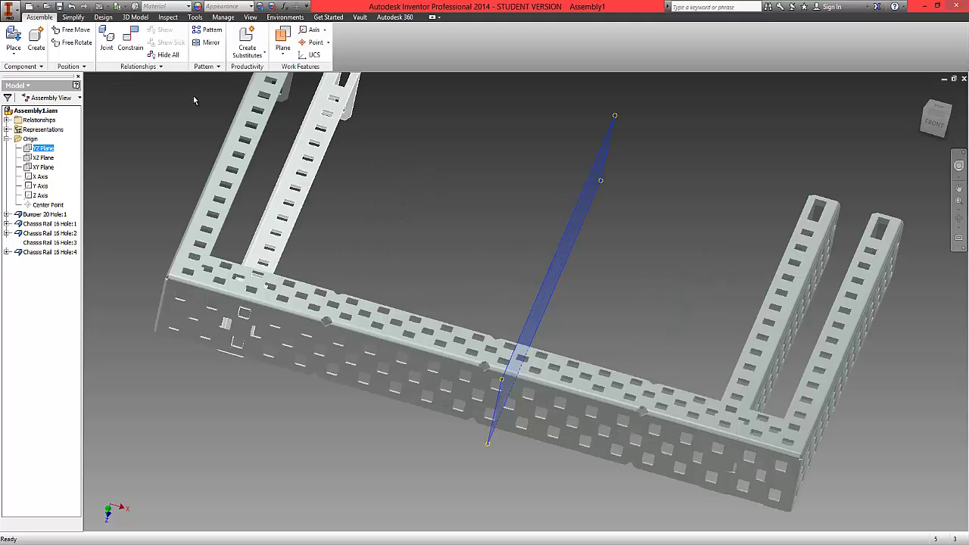
pyautogui.click(131, 49)
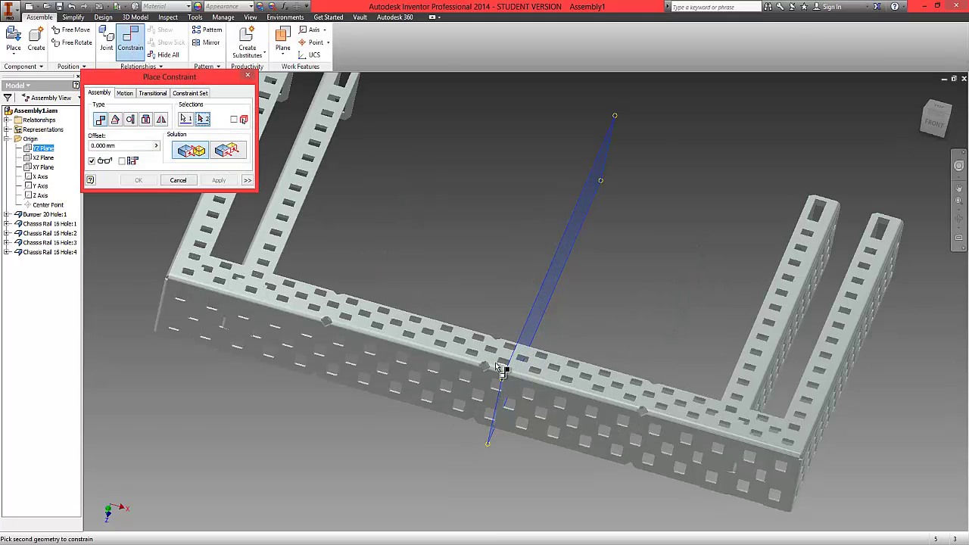
pyautogui.scroll(2, 496, 365)
pyautogui.scroll(-6, 496, 367)
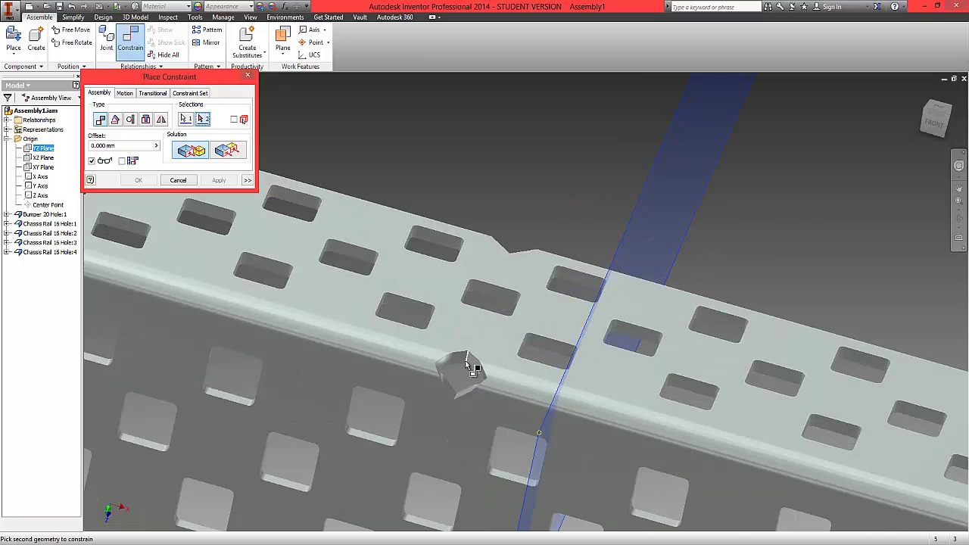
pyautogui.click(466, 359)
pyautogui.scroll(4, 465, 360)
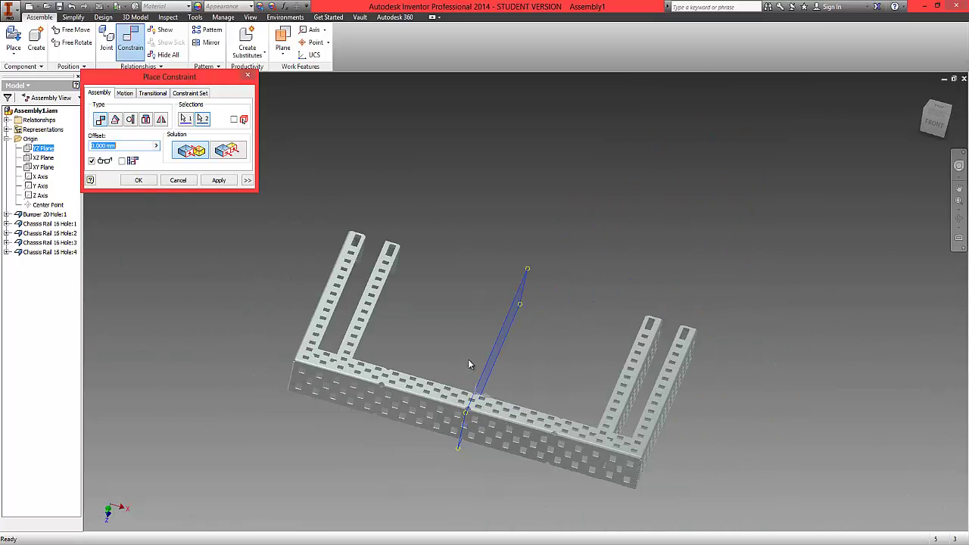
pyautogui.click(139, 181)
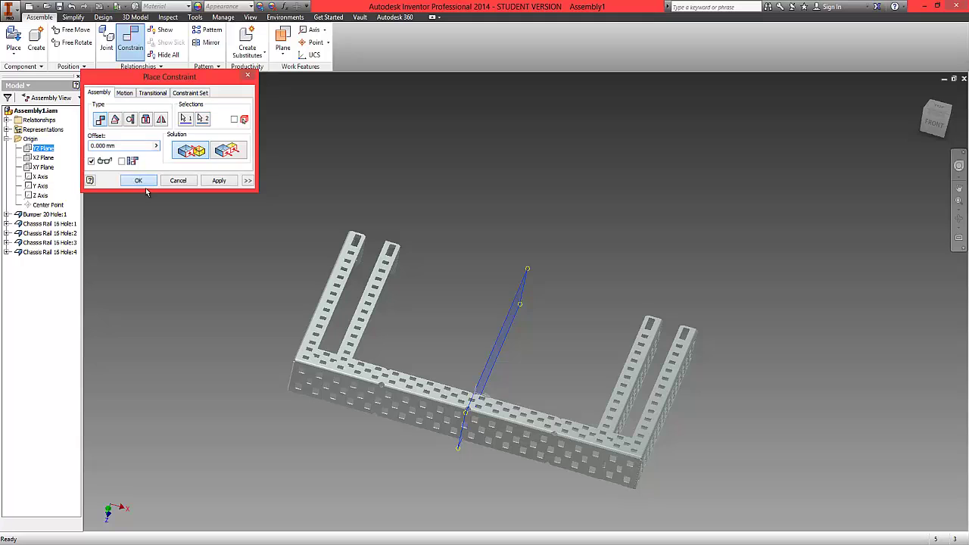
# Step: Ground the 20-hole bumper again and highlight the YZ plane to check its position through the frame
pyautogui.rightClick(427, 399)
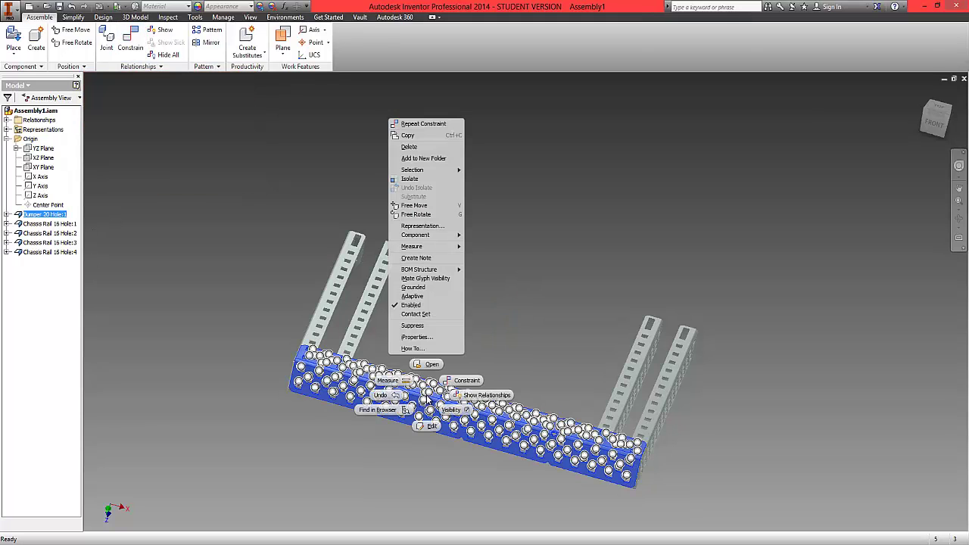
pyautogui.click(424, 287)
pyautogui.moveTo(941, 108); pyautogui.dragTo(870, 115)
pyautogui.moveTo(599, 292); pyautogui.dragTo(623, 251, button='middle')
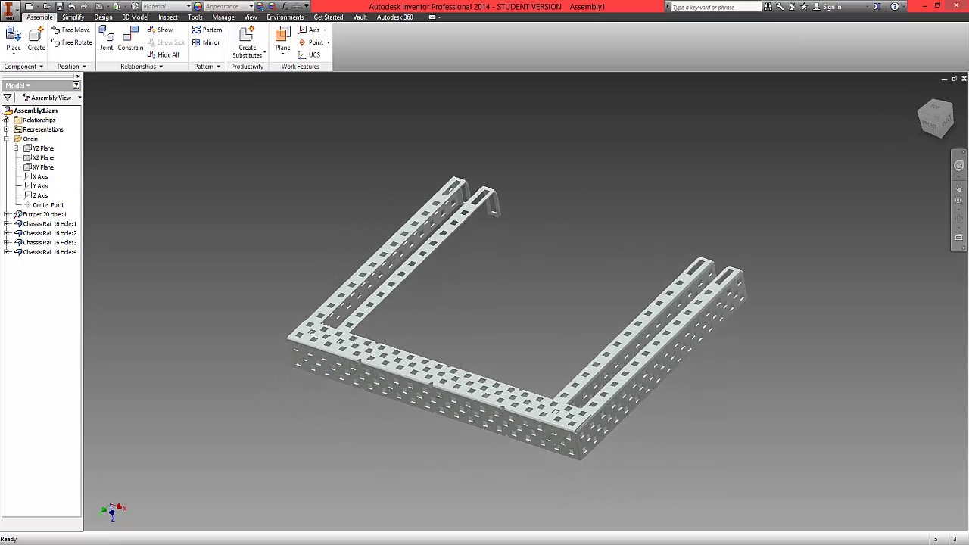
pyautogui.click(39, 152)
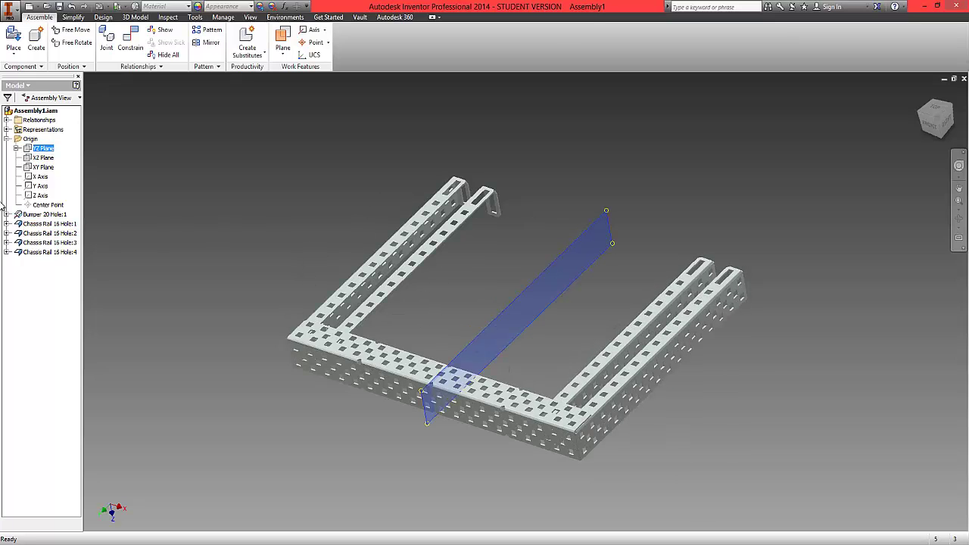
pyautogui.click(7, 139)
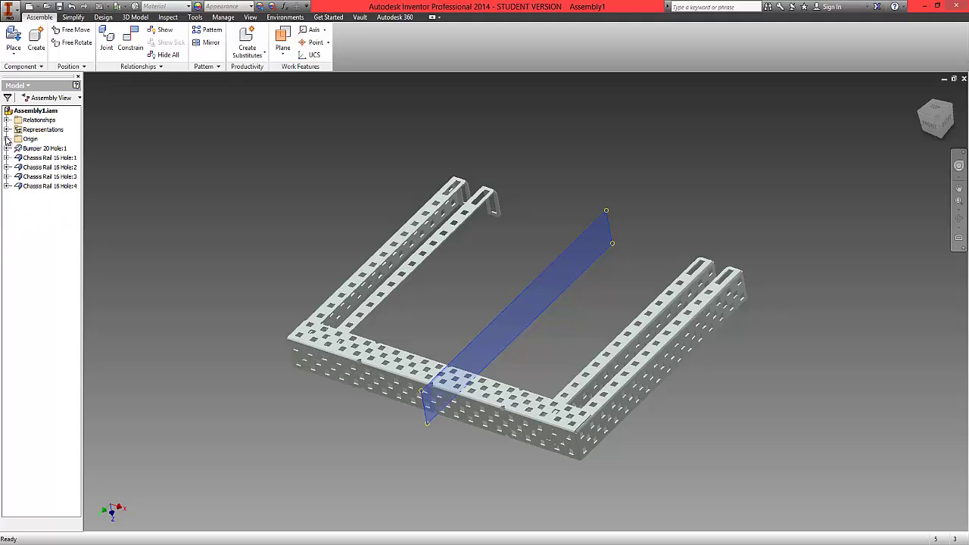
# Step: Load the Bearing Flat part from the Motion folder for placement in the assembly
pyautogui.click(14, 55)
pyautogui.click(28, 73)
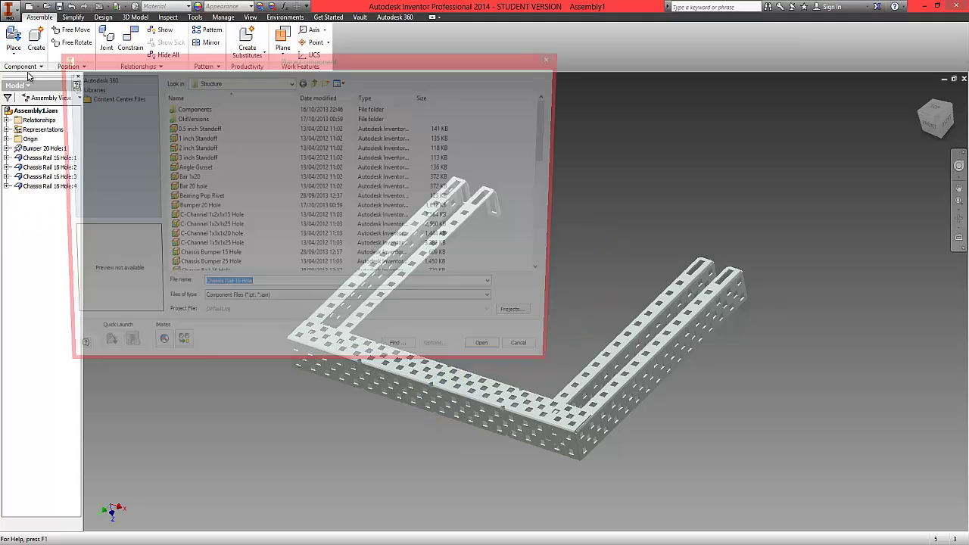
pyautogui.click(315, 82)
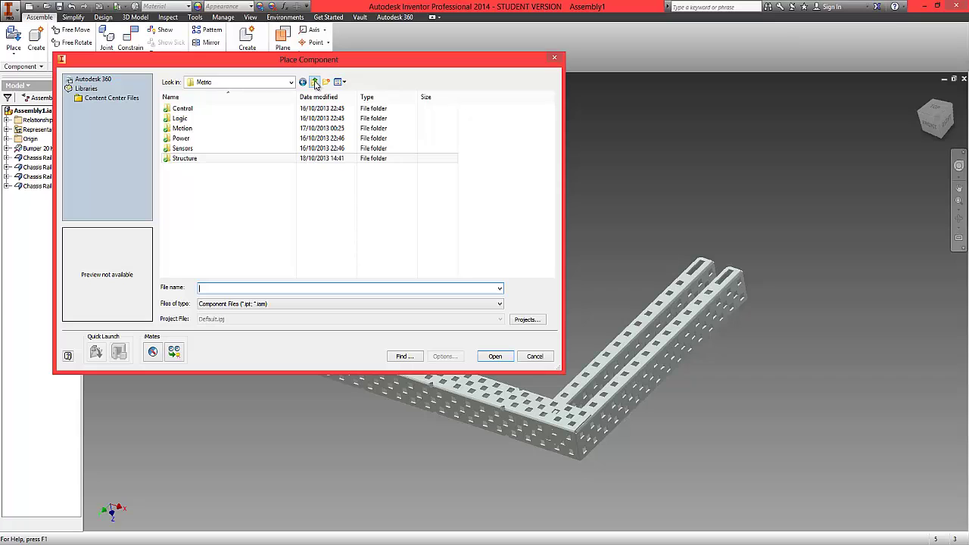
pyautogui.doubleClick(182, 128)
pyautogui.scroll(-3, 203, 198)
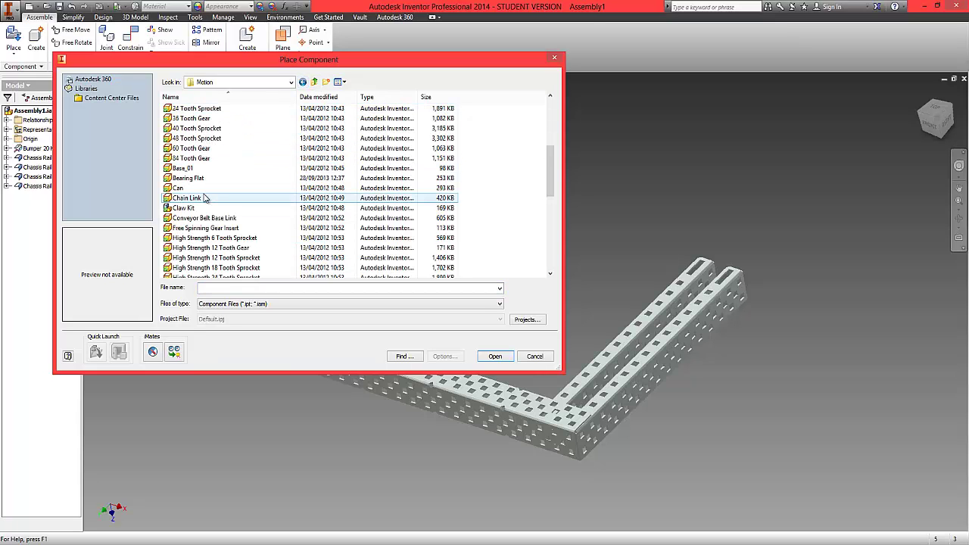
pyautogui.click(203, 178)
pyautogui.click(496, 357)
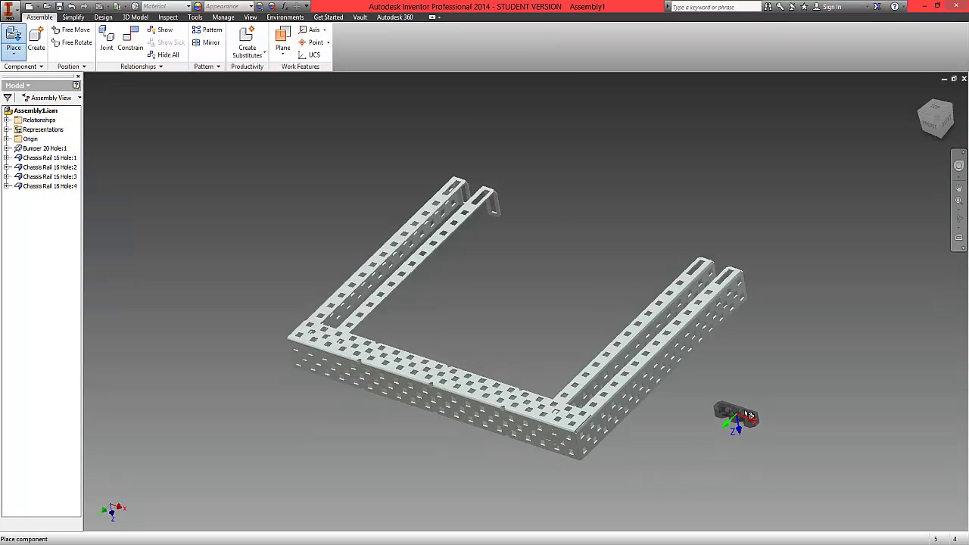
# Step: Place six Bearing Flats, three outside the outer chassis rail and three inside the frame, and end the placement
pyautogui.click(800, 325)
pyautogui.click(766, 373)
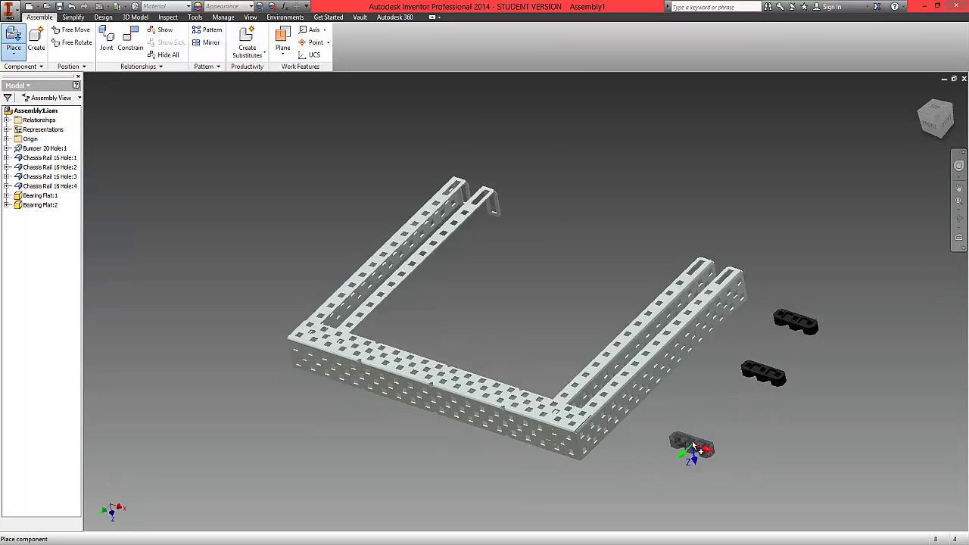
pyautogui.click(645, 274)
pyautogui.click(598, 320)
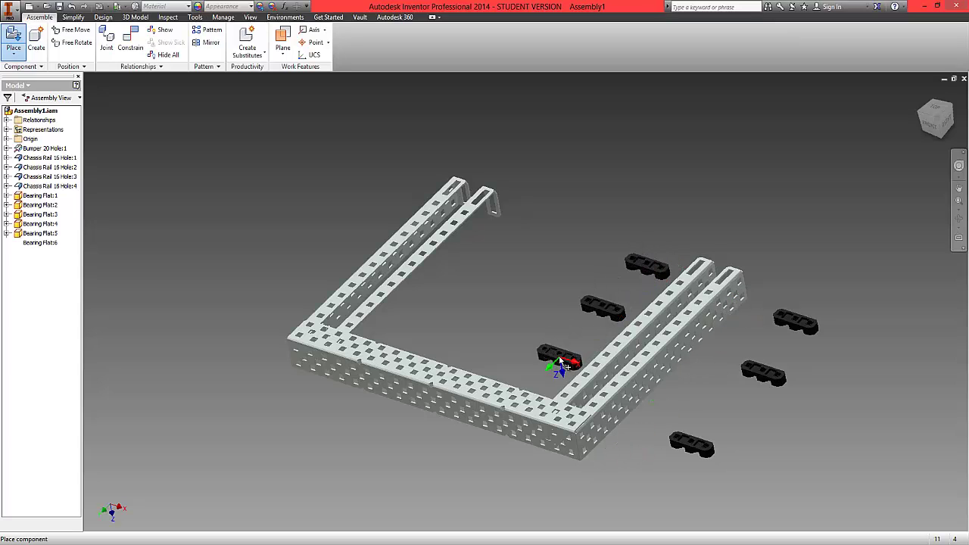
pyautogui.rightClick(539, 308)
pyautogui.click(573, 307)
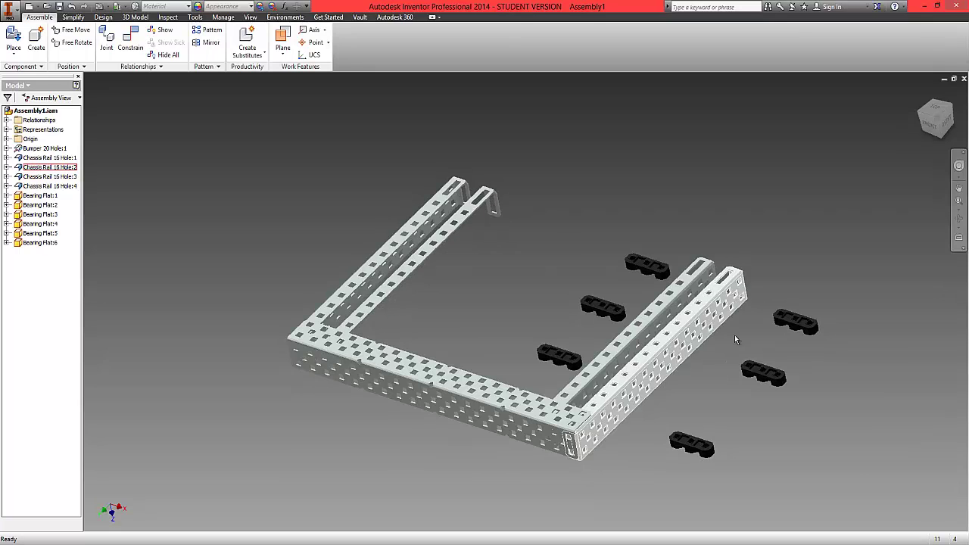
# Step: Free-rotate the three Bearing Flats outside the frame together so they stand roughly parallel to the outer chassis rail
pyautogui.click(812, 324)
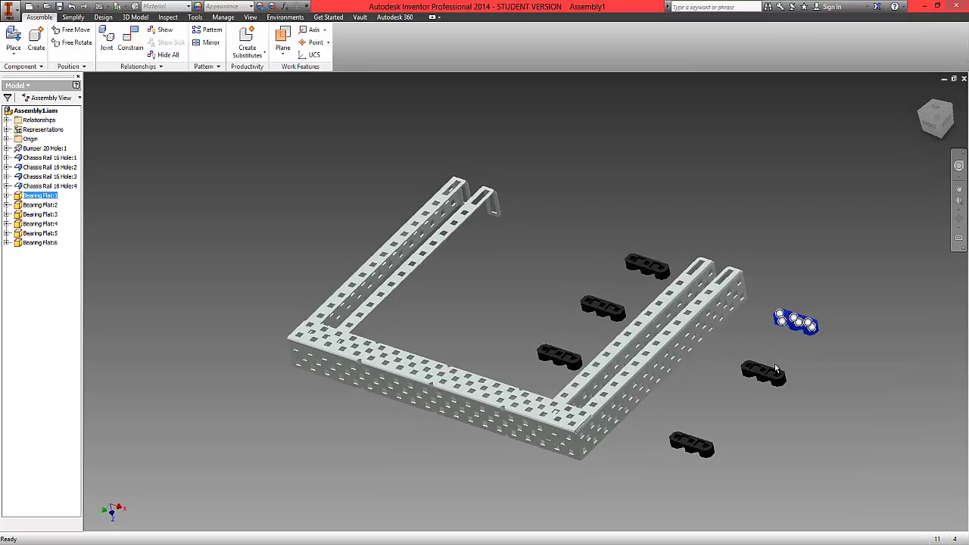
pyautogui.keyDown('ctrl'); pyautogui.click(765, 373); pyautogui.keyUp('ctrl')
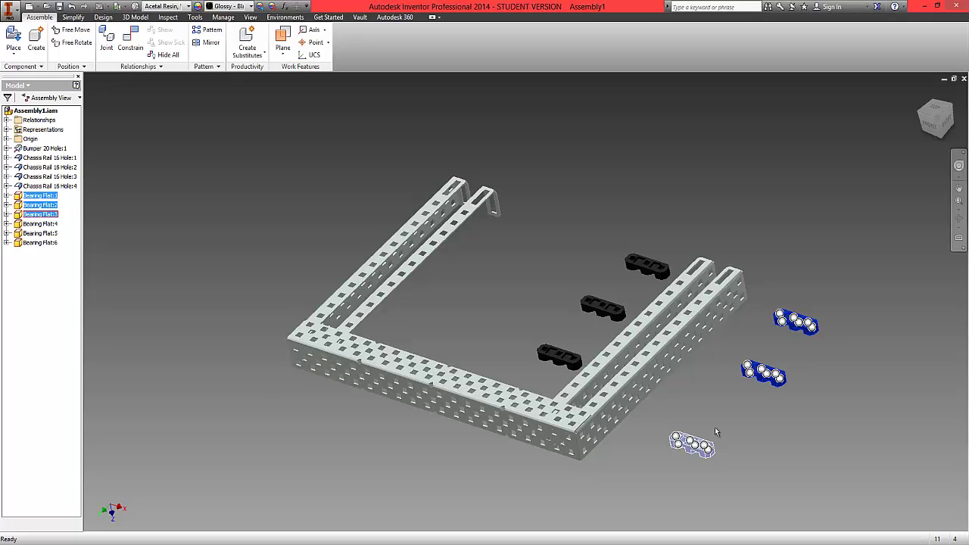
pyautogui.click(74, 46)
pyautogui.moveTo(786, 327); pyautogui.dragTo(766, 100)
pyautogui.rightClick(761, 136)
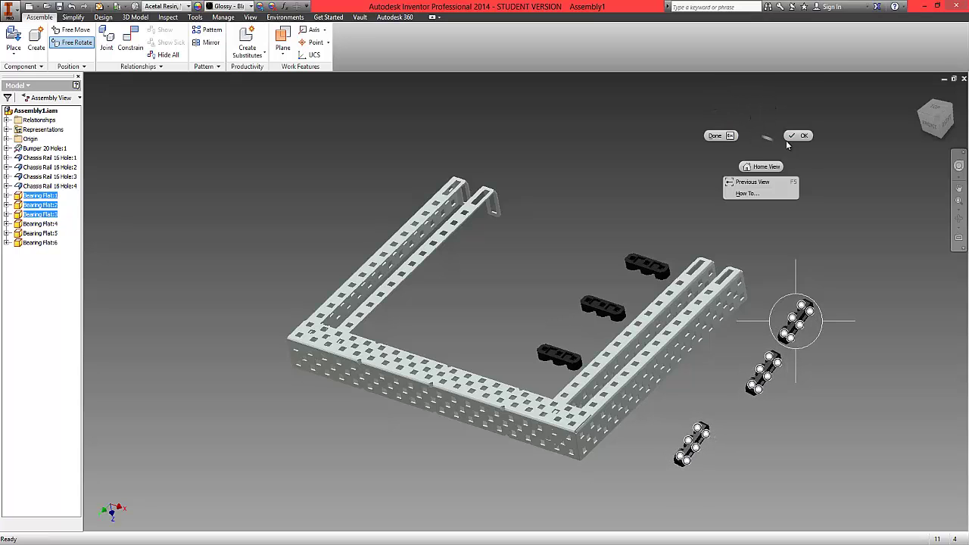
pyautogui.click(798, 135)
# Step: Move the rotated Bearing Flats closer to the outside face of the outer chassis rail
pyautogui.moveTo(767, 374); pyautogui.dragTo(692, 371)
pyautogui.click(753, 429)
pyautogui.moveTo(691, 447); pyautogui.dragTo(646, 430)
pyautogui.click(755, 399)
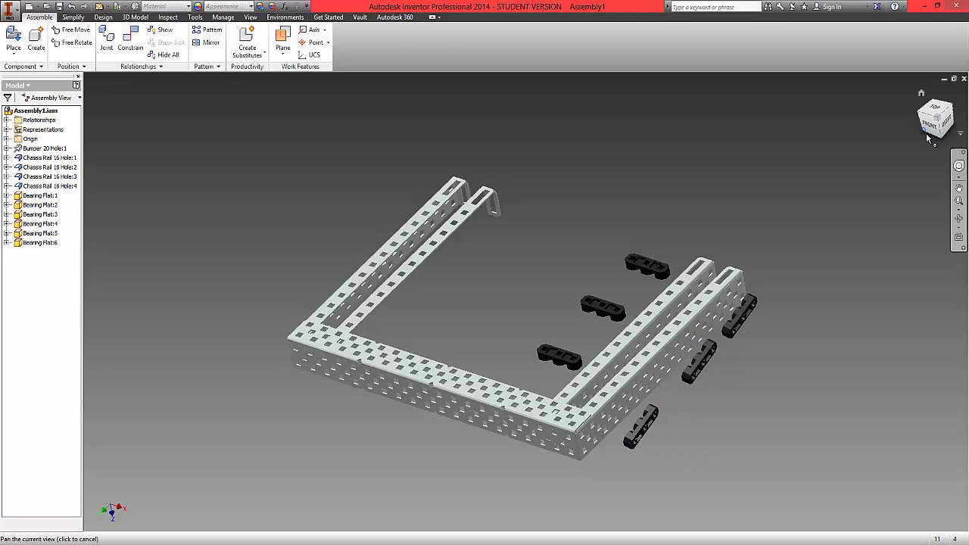
# Step: Viewing the frame from below, spread the three rotated Bearing Flats out alongside the outer chassis rail, clear of its face
pyautogui.moveTo(941, 144)
pyautogui.keyDown('shift'); pyautogui.mouseDown(button='middle')
pyautogui.moveTo(887, 420)
pyautogui.moveTo(909, 303)
pyautogui.moveTo(897, 252)
pyautogui.mouseUp(button='middle'); pyautogui.keyUp('shift')
pyautogui.scroll(5, 761, 286)
pyautogui.scroll(-2, 698, 332)
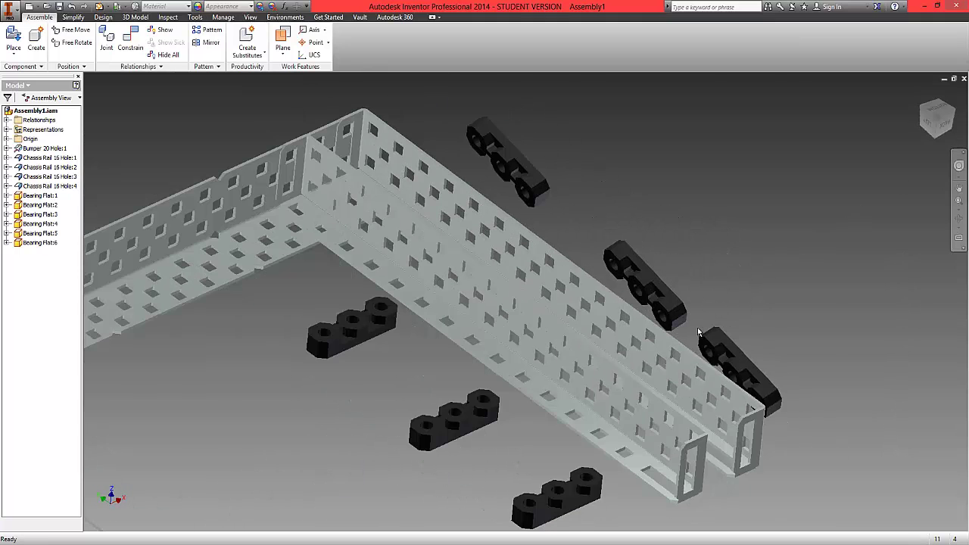
pyautogui.moveTo(494, 165); pyautogui.dragTo(432, 144)
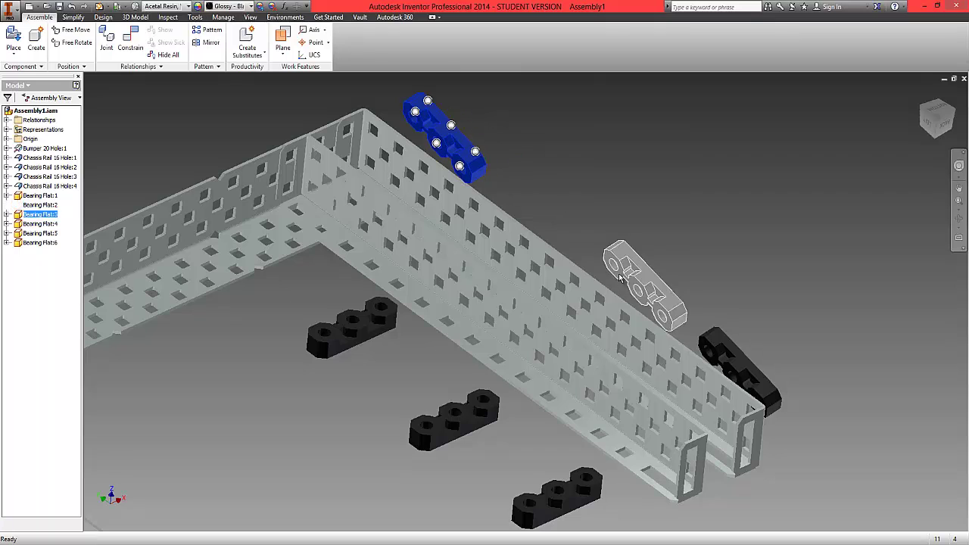
pyautogui.moveTo(641, 279); pyautogui.dragTo(573, 218)
pyautogui.moveTo(733, 368); pyautogui.dragTo(691, 305)
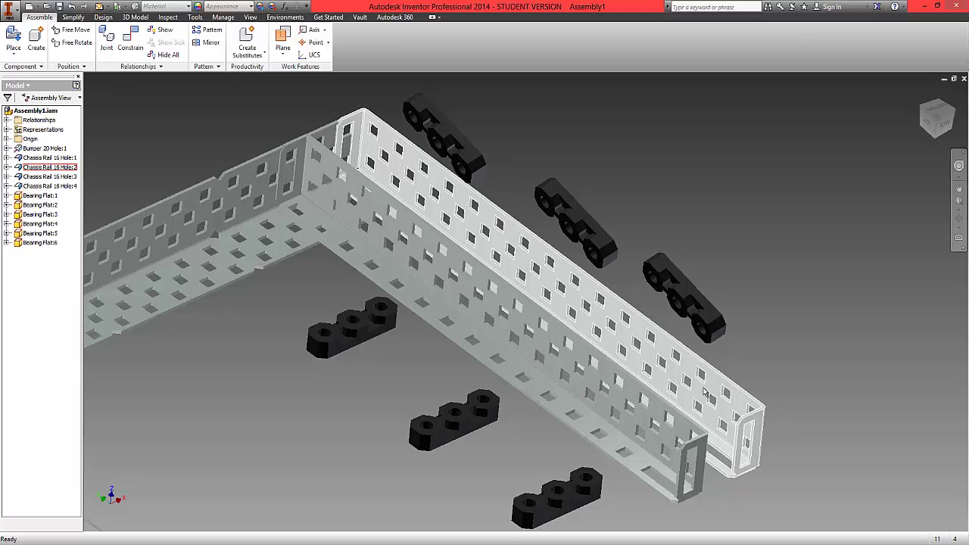
pyautogui.click(686, 305)
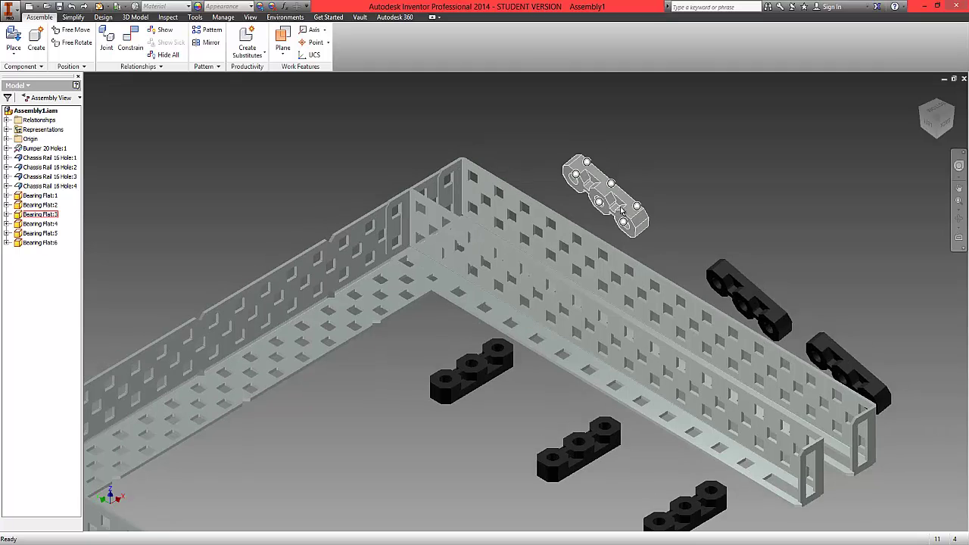
pyautogui.moveTo(617, 208); pyautogui.dragTo(579, 182)
pyautogui.moveTo(749, 299); pyautogui.dragTo(692, 241)
pyautogui.moveTo(861, 379); pyautogui.dragTo(816, 310)
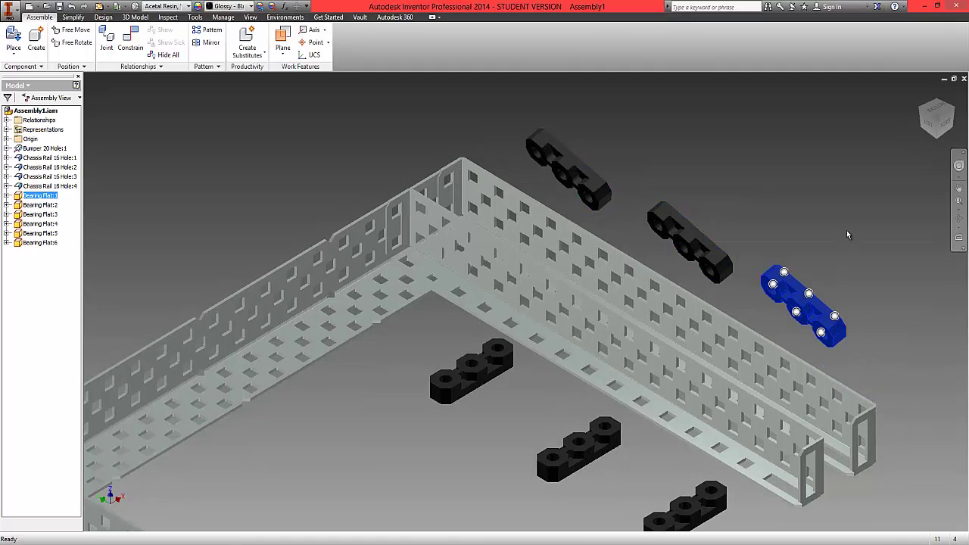
pyautogui.click(848, 231)
pyautogui.click(826, 338)
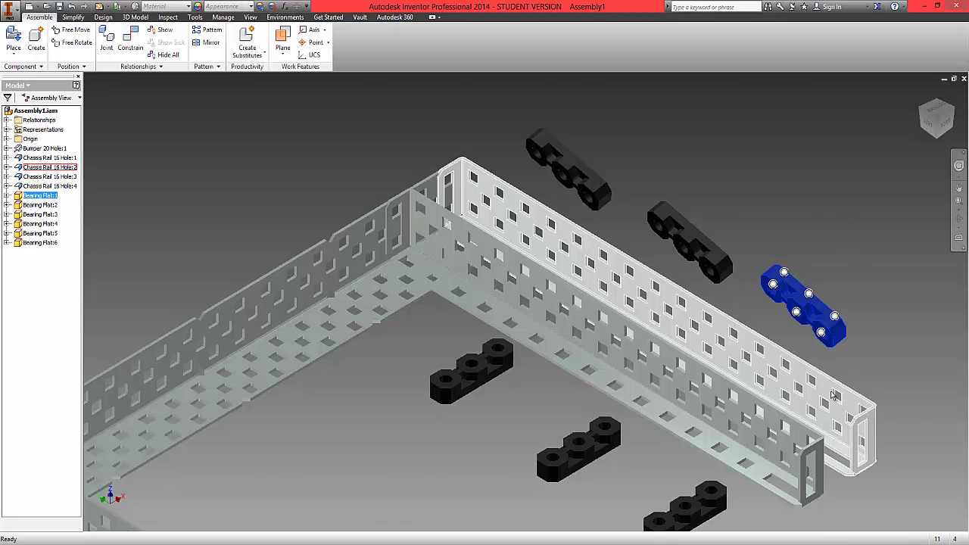
# Step: Snap the end hole of the Bearing Flat nearest the rails' open end onto an outer chassis rail hole, flipping its mating side
pyautogui.scroll(3, 831, 395)
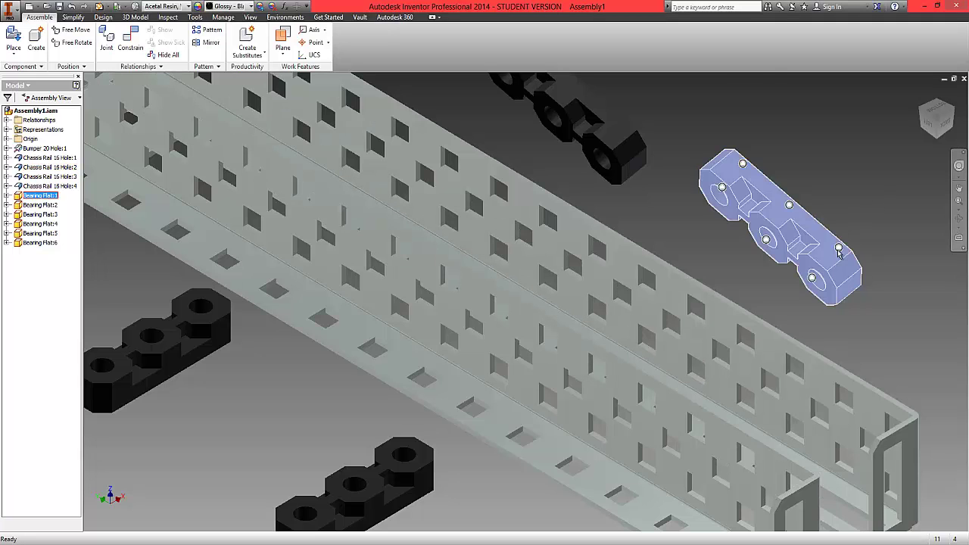
pyautogui.click(817, 421)
pyautogui.keyDown('alt'); pyautogui.moveTo(815, 402); pyautogui.dragTo(798, 427); pyautogui.keyUp('alt')
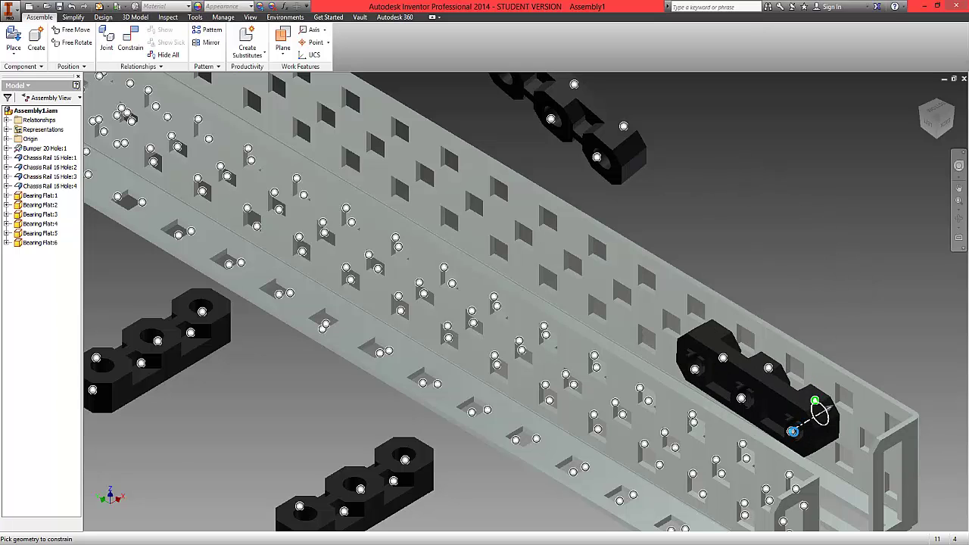
pyautogui.press('space')
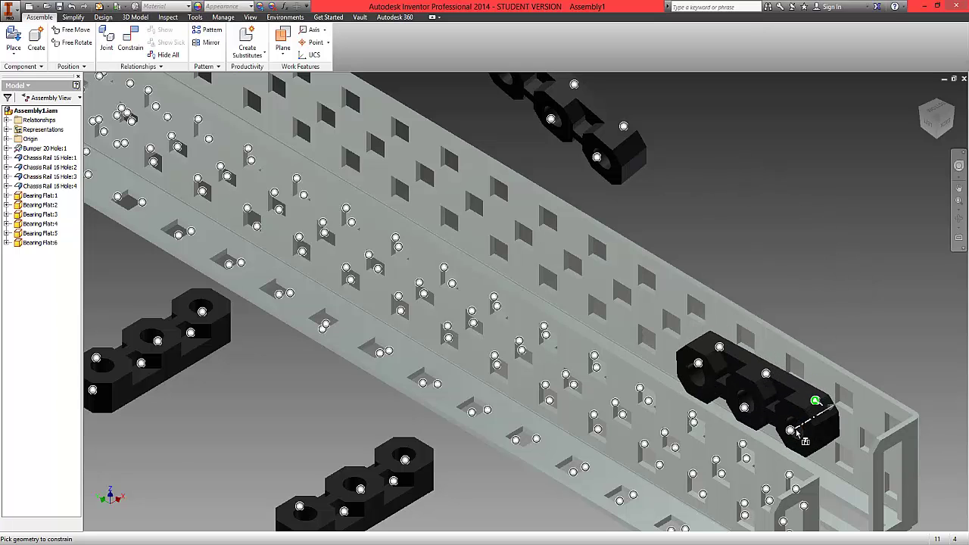
pyautogui.keyDown('alt'); pyautogui.moveTo(796, 429); pyautogui.dragTo(796, 430); pyautogui.keyUp('alt')
# Step: Swing that Bearing Flat's free end aside and constrain it to a second outer rail hole so the flat lies along the rail
pyautogui.click(697, 359)
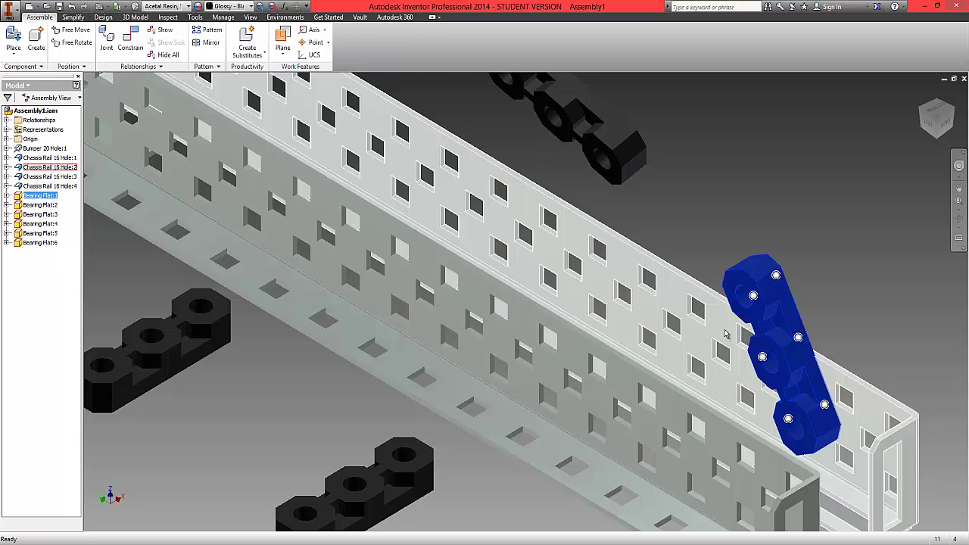
pyautogui.click(723, 324)
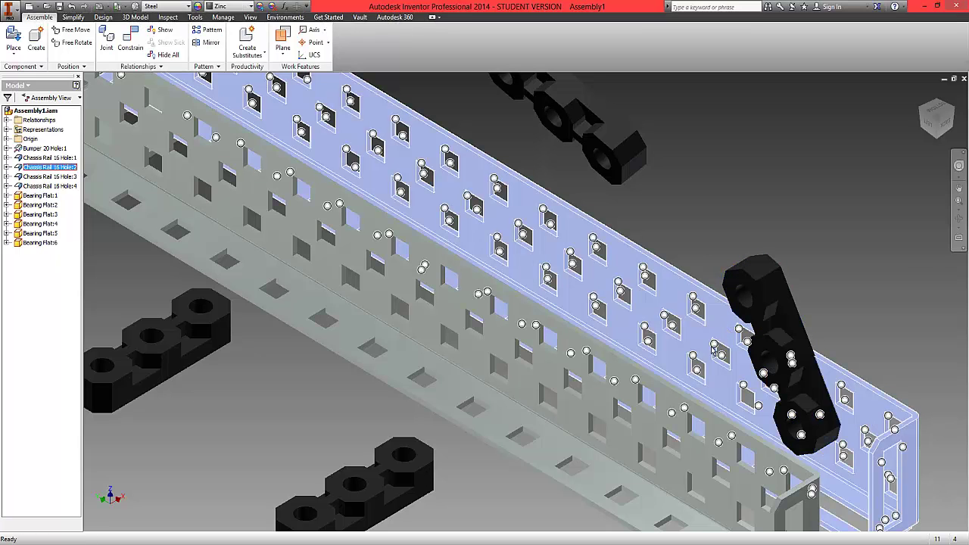
pyautogui.press('c')
pyautogui.click(724, 346)
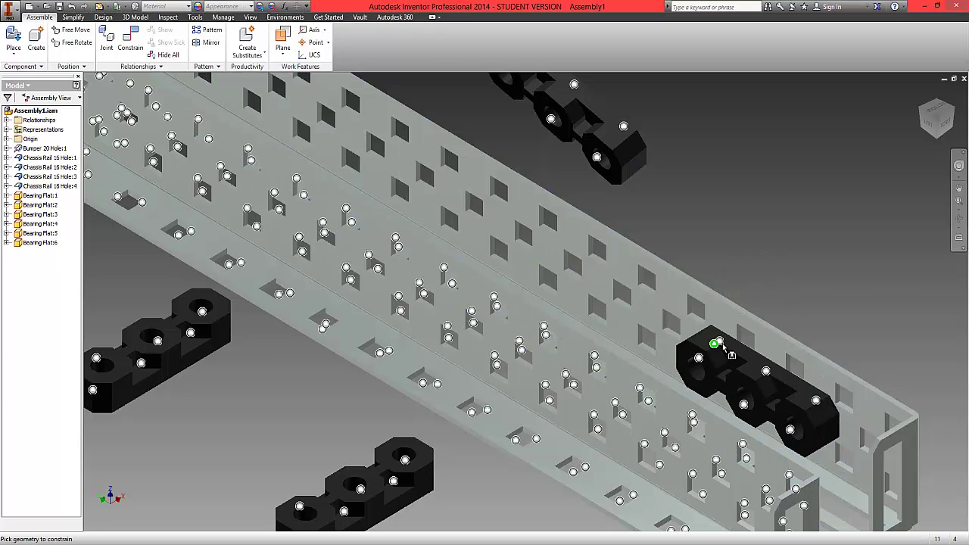
pyautogui.press('Escape')
# Step: Move the middle outer Bearing Flat towards the outer chassis rail and snap its end hole onto a hole near the rail's middle
pyautogui.press('alt')
pyautogui.moveTo(795, 297); pyautogui.dragTo(897, 366, button='middle')
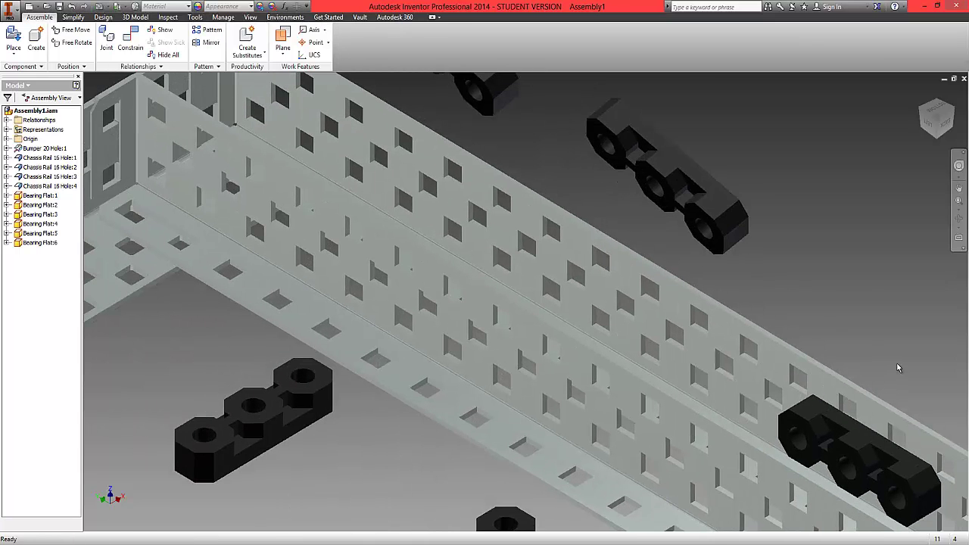
pyautogui.moveTo(730, 225); pyautogui.dragTo(706, 249)
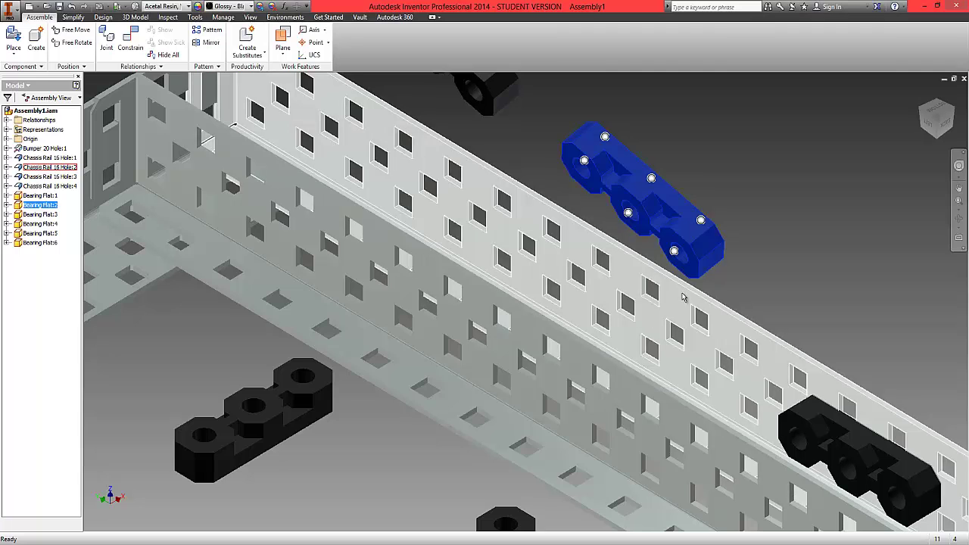
pyautogui.click(673, 329)
pyautogui.keyDown('alt'); pyautogui.moveTo(672, 329); pyautogui.dragTo(667, 303); pyautogui.keyUp('alt')
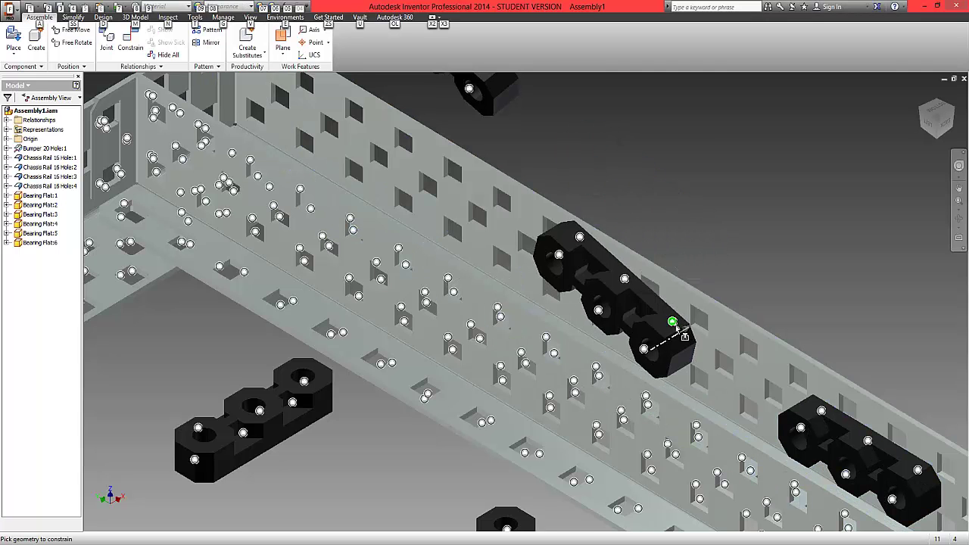
pyautogui.press('Escape')
# Step: Constrain the free end of the middle Bearing Flat to another hole in the outer chassis rail, aligning it with the rail
pyautogui.moveTo(561, 259); pyautogui.dragTo(586, 294)
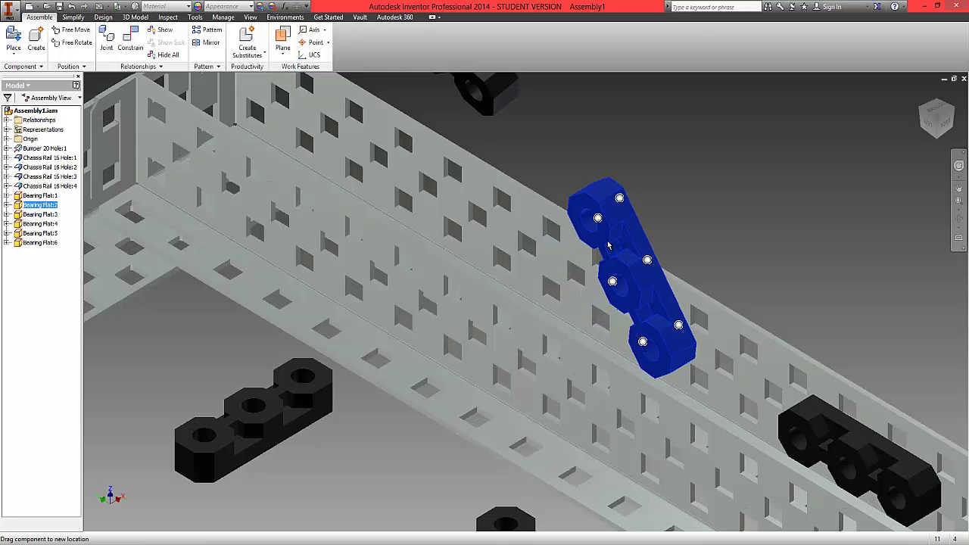
pyautogui.press('c')
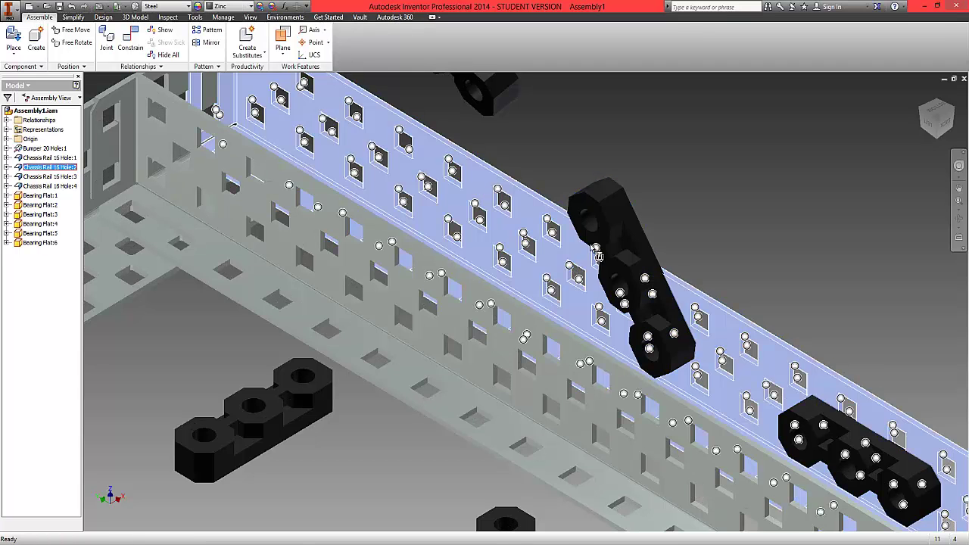
pyautogui.press('Escape')
# Step: Snap the end hole of the remaining outer Bearing Flat onto an outer chassis rail hole near the bumper corner
pyautogui.scroll(3, 524, 168)
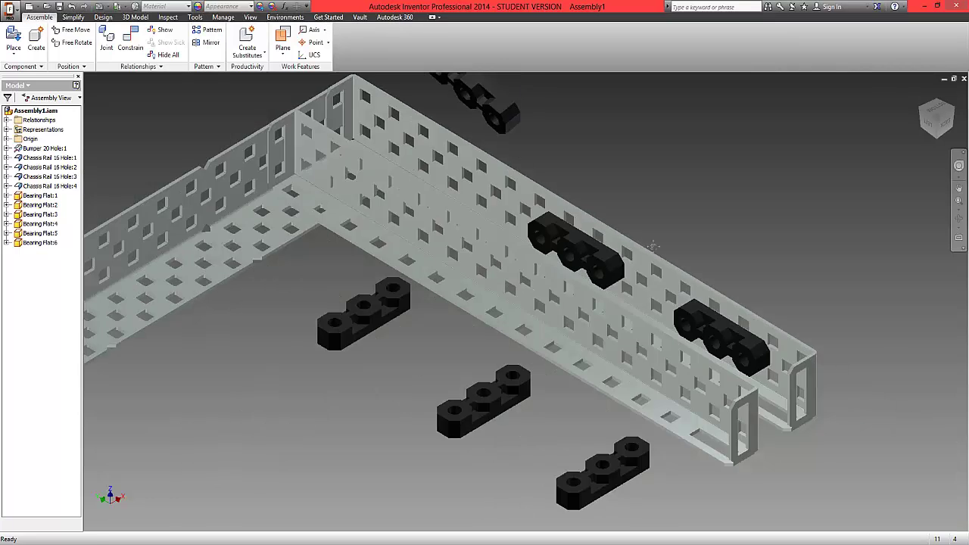
pyautogui.moveTo(597, 219); pyautogui.dragTo(755, 372, button='middle')
pyautogui.scroll(-3, 649, 334)
pyautogui.moveTo(655, 211); pyautogui.dragTo(630, 247)
pyautogui.click(659, 344)
pyautogui.keyDown('alt'); pyautogui.moveTo(593, 322); pyautogui.dragTo(645, 224); pyautogui.keyUp('alt')
# Step: Constrain the free end of the Bearing Flat near the bumper corner to a second outer rail hole, parallel to the rail
pyautogui.moveTo(475, 276); pyautogui.dragTo(537, 226)
pyautogui.click(478, 243)
pyautogui.click(484, 260)
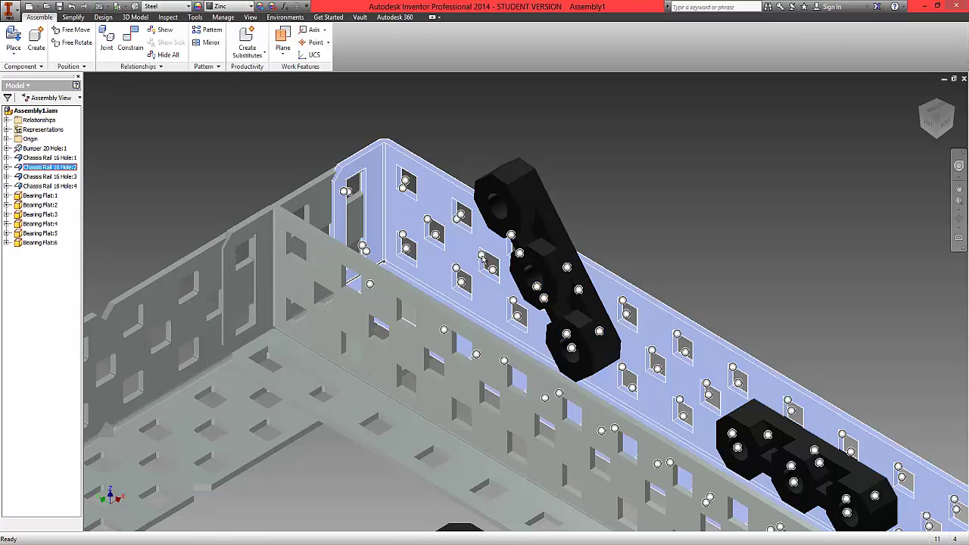
pyautogui.press('c')
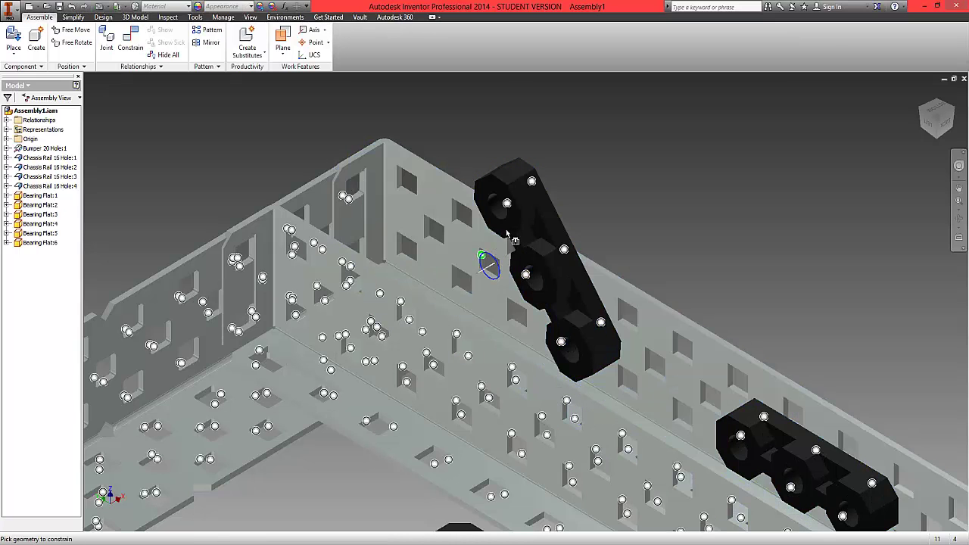
pyautogui.click(532, 182)
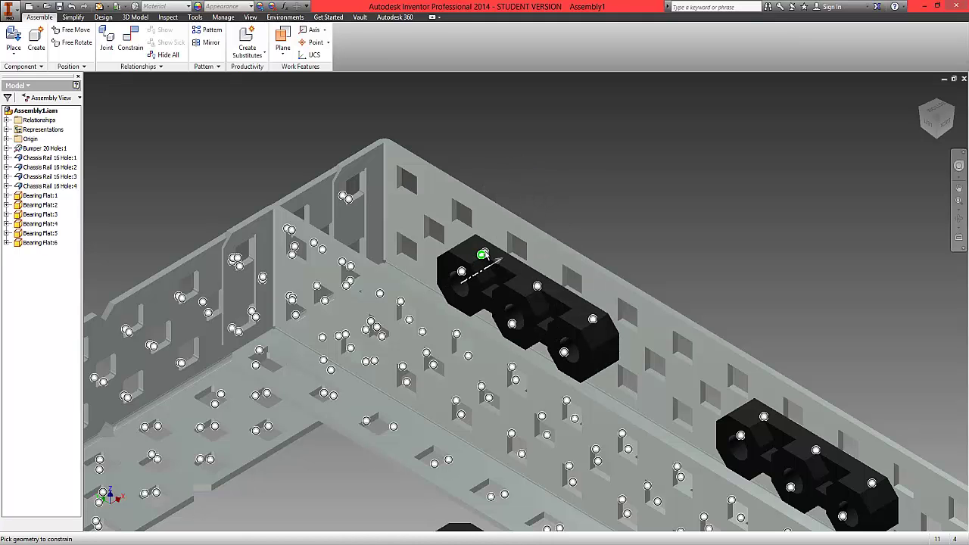
pyautogui.keyDown('alt'); pyautogui.moveTo(486, 255); pyautogui.dragTo(488, 255); pyautogui.keyUp('alt')
pyautogui.click(595, 202)
# Step: Viewing the frame from below, spread out the three loose Bearing Flats inside the frame alongside the inner chassis rail
pyautogui.scroll(-3, 586, 229)
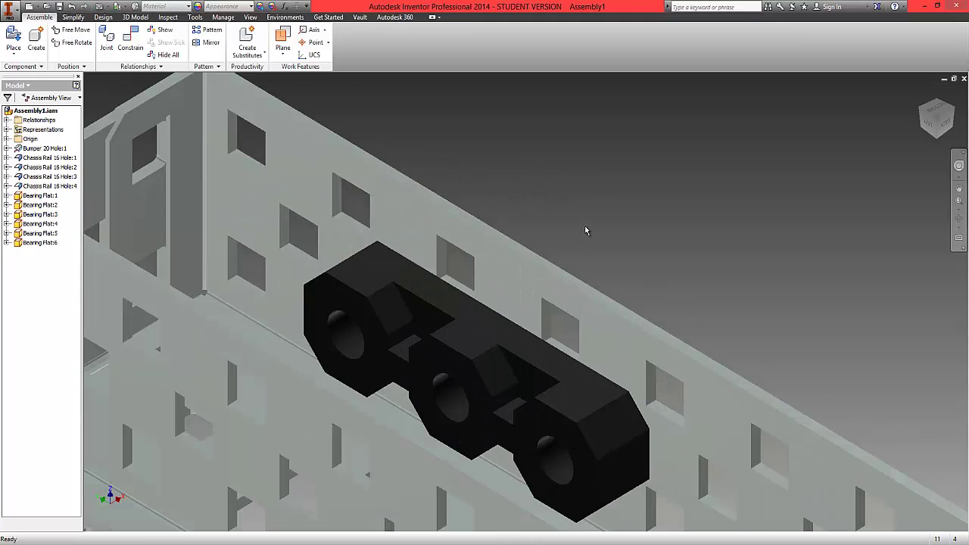
pyautogui.scroll(-5, 584, 227)
pyautogui.scroll(-1, 580, 352)
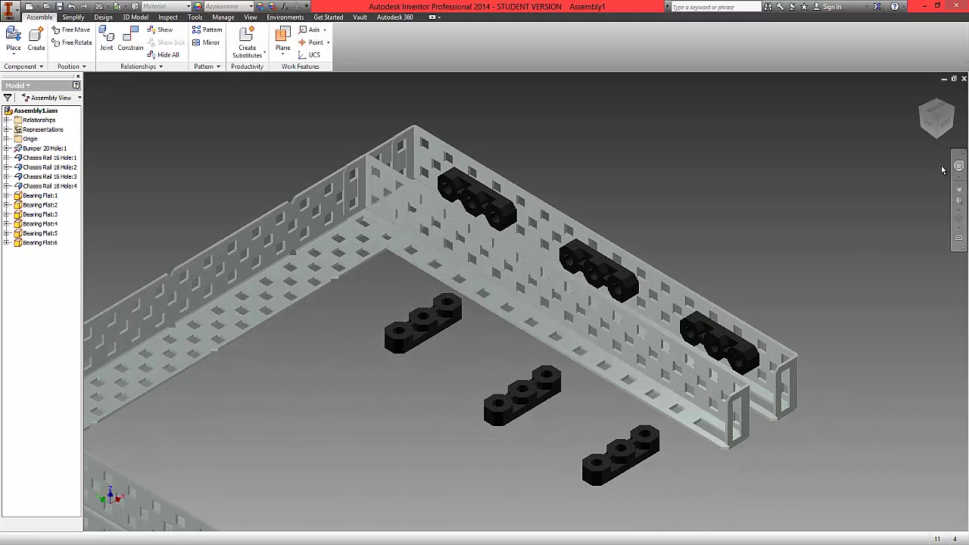
pyautogui.moveTo(938, 123)
pyautogui.mouseDown()
pyautogui.moveTo(831, 113)
pyautogui.moveTo(779, 217)
pyautogui.moveTo(850, 120)
pyautogui.moveTo(775, 143)
pyautogui.moveTo(795, 174)
pyautogui.mouseUp()
pyautogui.scroll(3, 472, 208)
pyautogui.moveTo(472, 208); pyautogui.dragTo(533, 104, button='middle')
pyautogui.moveTo(576, 489); pyautogui.dragTo(468, 391)
pyautogui.moveTo(559, 329); pyautogui.dragTo(540, 310)
pyautogui.moveTo(586, 248); pyautogui.dragTo(629, 224)
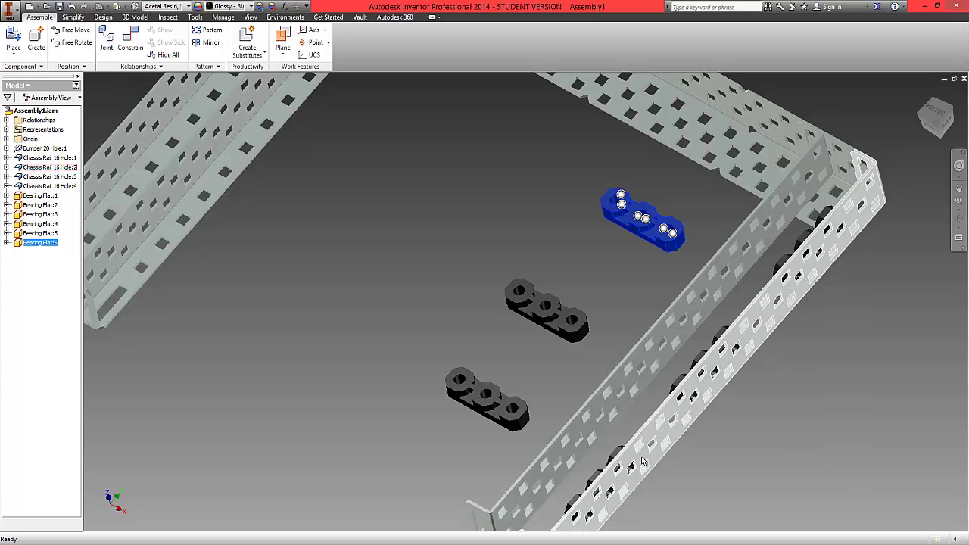
# Step: Free-rotate the three Bearing Flats inside the frame together so they stand roughly parallel to the inner chassis rail
pyautogui.keyDown('ctrl'); pyautogui.click(539, 318); pyautogui.keyUp('ctrl')
pyautogui.keyDown('ctrl'); pyautogui.click(500, 393); pyautogui.keyUp('ctrl')
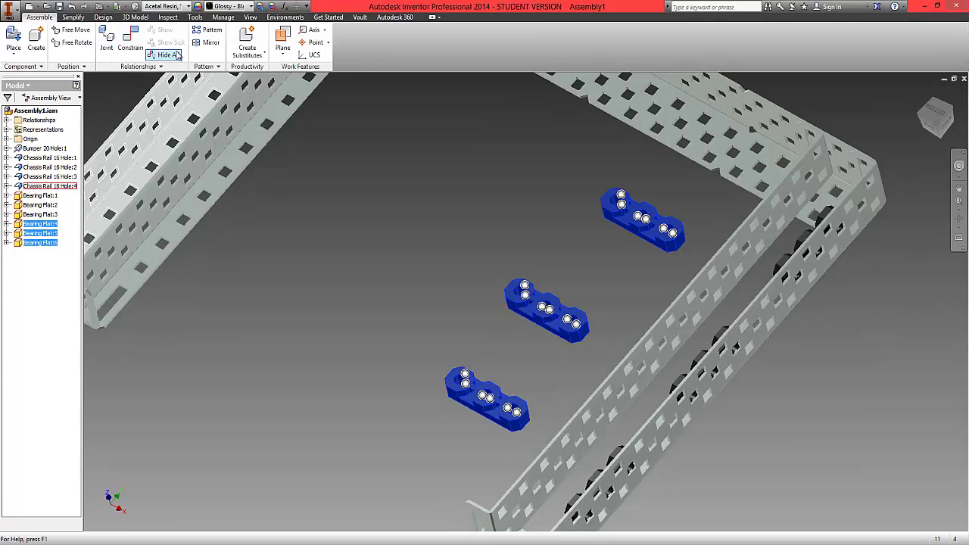
pyautogui.click(74, 42)
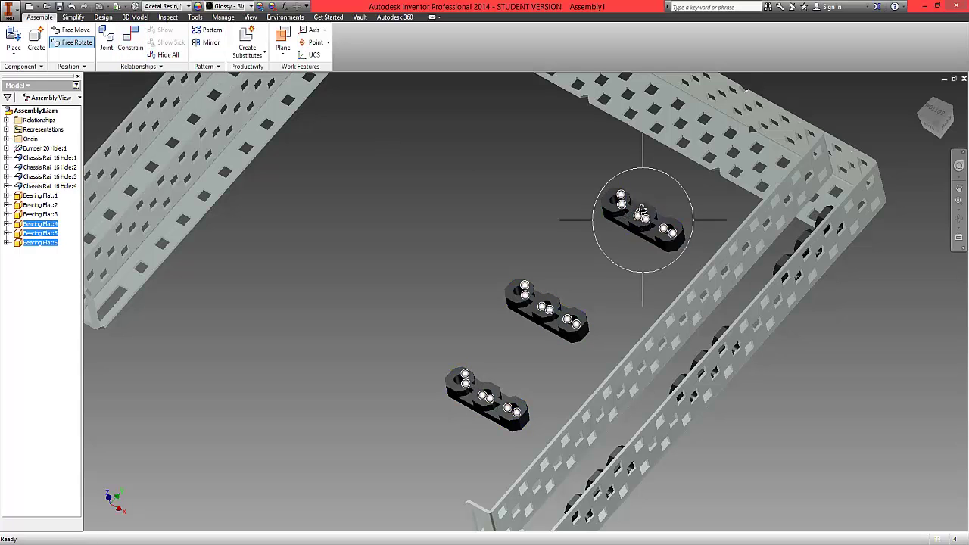
pyautogui.moveTo(622, 205); pyautogui.dragTo(585, 139)
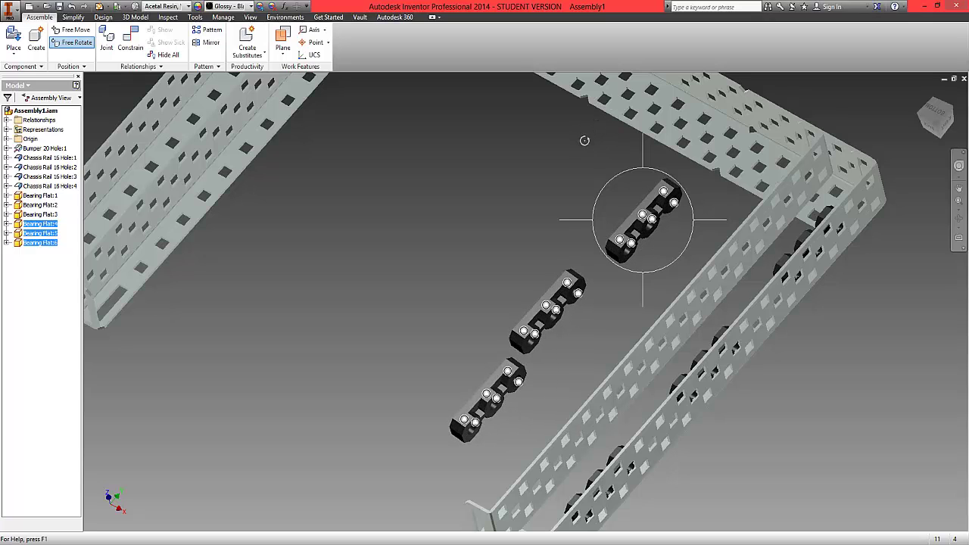
pyautogui.rightClick(583, 150)
pyautogui.click(621, 149)
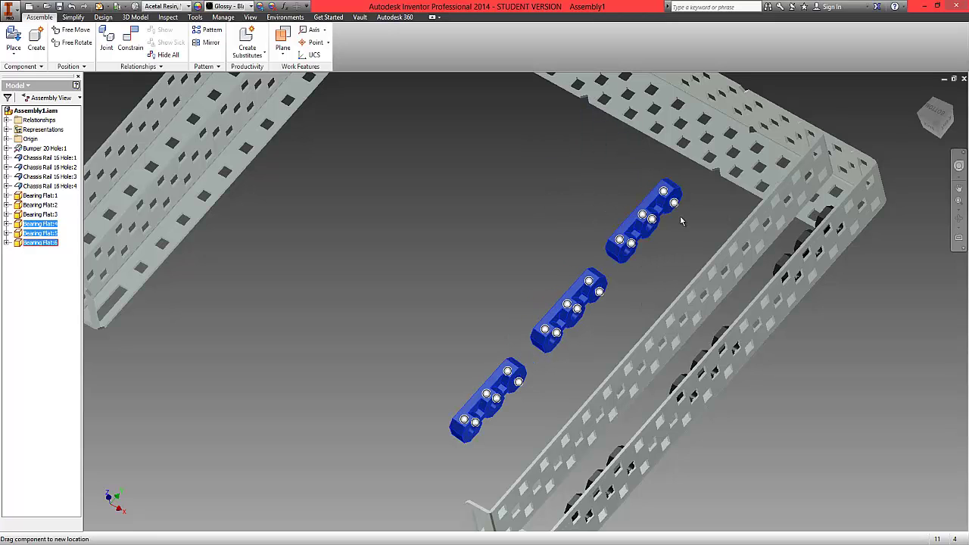
# Step: Move the rotated Bearing Flats individually closer to the inner chassis rail, one near each end and one midway
pyautogui.click(577, 152)
pyautogui.moveTo(648, 204); pyautogui.dragTo(685, 217)
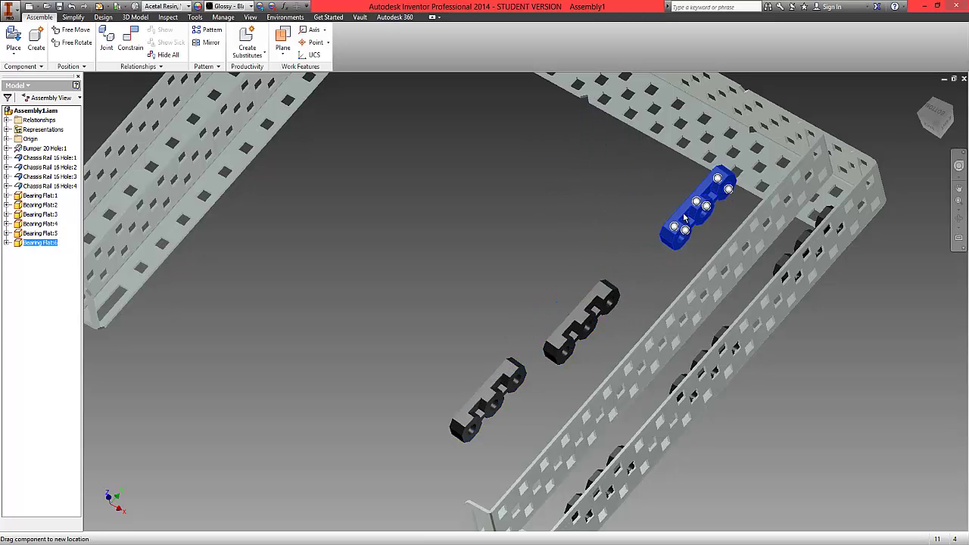
pyautogui.moveTo(488, 401); pyautogui.dragTo(513, 412)
pyautogui.click(486, 350)
# Step: Constrain the three remaining Bearing Flats to holes in the inner chassis rail, on the side facing the outer rail
pyautogui.moveTo(486, 366); pyautogui.dragTo(442, 221, button='middle')
pyautogui.scroll(-3, 520, 352)
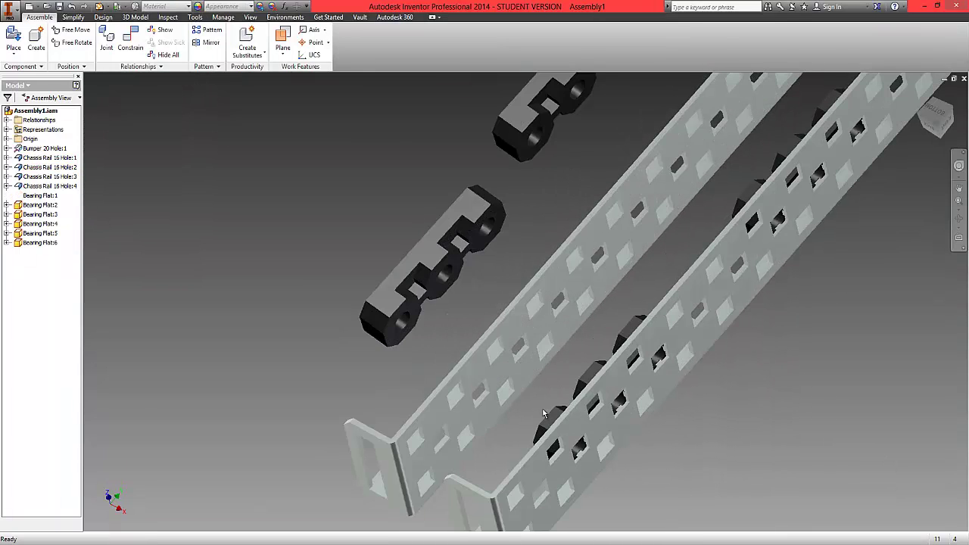
pyautogui.click(387, 304)
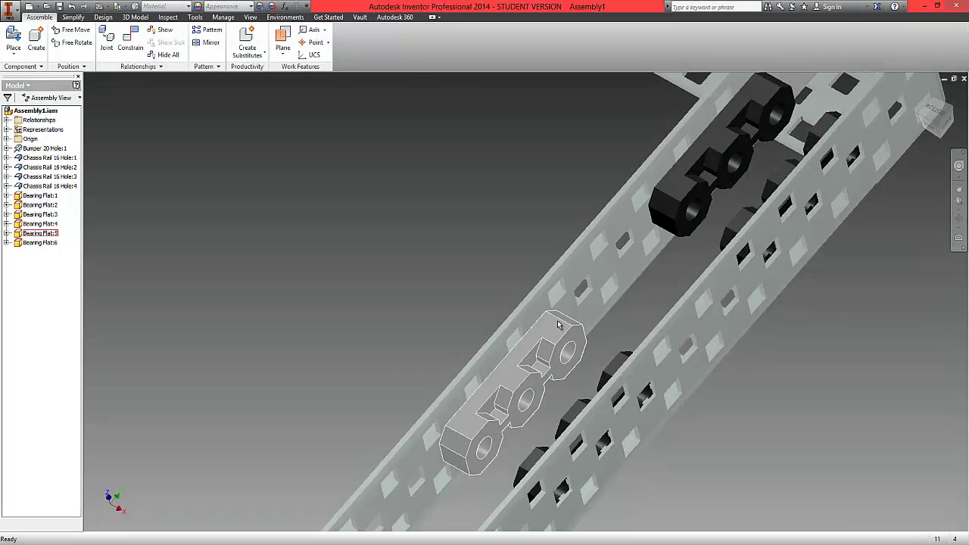
# Step: Mirror all six Bearing Flats across the assembly's YZ origin plane onto the opposite pair of chassis rails
pyautogui.scroll(-4, 557, 320)
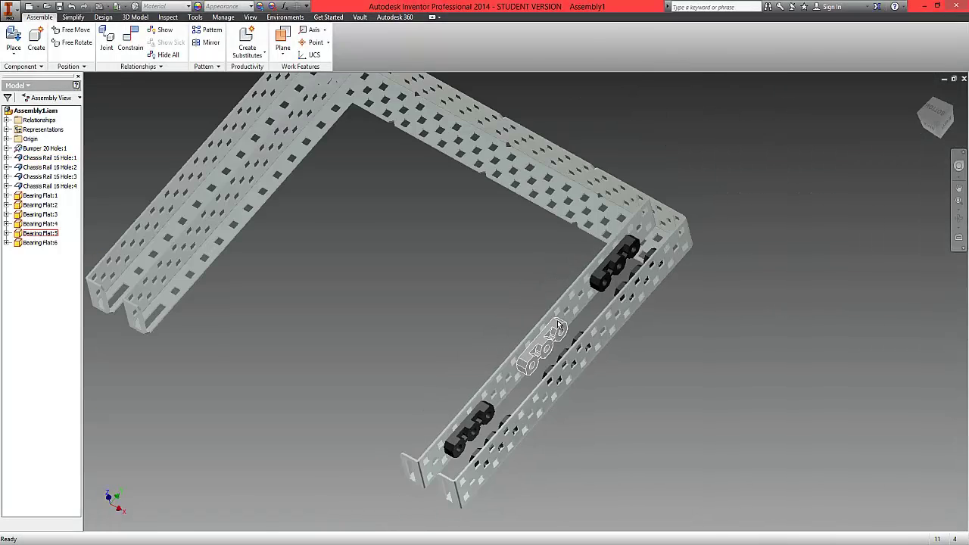
pyautogui.moveTo(538, 276); pyautogui.dragTo(565, 248, button='middle')
pyautogui.moveTo(936, 122)
pyautogui.mouseDown()
pyautogui.moveTo(96, 93)
pyautogui.moveTo(152, 135)
pyautogui.moveTo(130, 195)
pyautogui.moveTo(100, 230)
pyautogui.mouseUp()
pyautogui.moveTo(100, 229)
pyautogui.keyDown('shift'); pyautogui.mouseDown(button='middle')
pyautogui.moveTo(88, 206)
pyautogui.moveTo(138, 101)
pyautogui.moveTo(173, 80)
pyautogui.moveTo(945, 104)
pyautogui.moveTo(938, 315)
pyautogui.moveTo(874, 272)
pyautogui.moveTo(881, 146)
pyautogui.mouseUp(button='middle'); pyautogui.keyUp('shift')
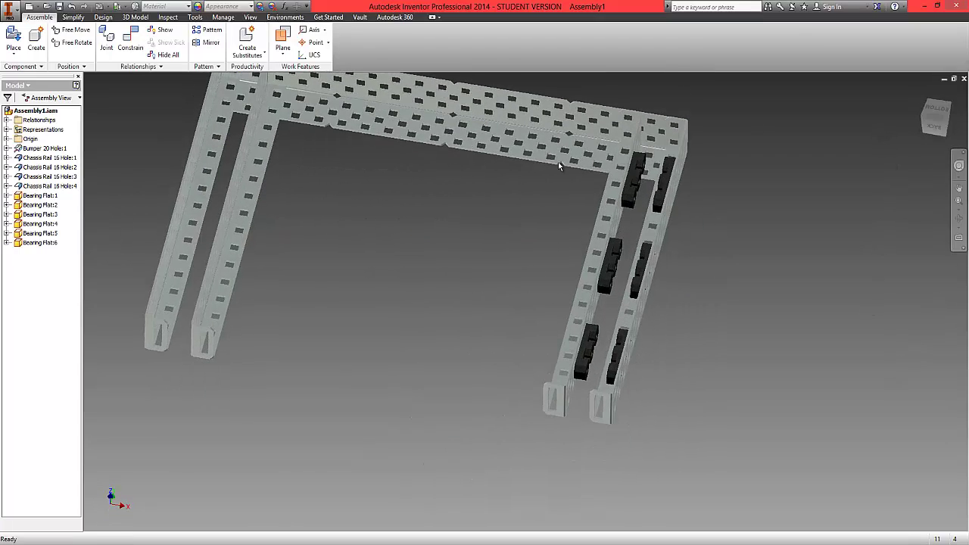
pyautogui.keyDown('shift'); pyautogui.moveTo(469, 230); pyautogui.dragTo(755, 201, button='middle'); pyautogui.keyUp('shift')
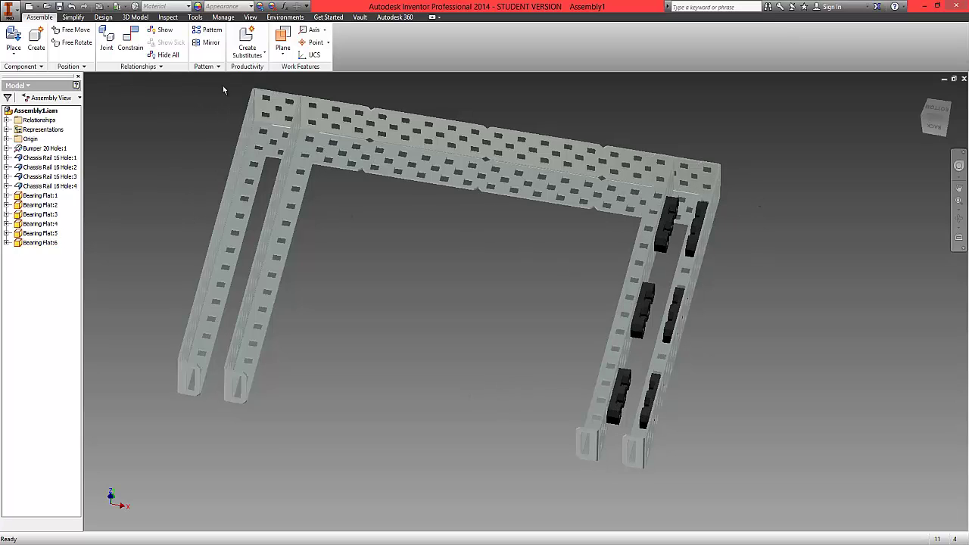
pyautogui.click(208, 44)
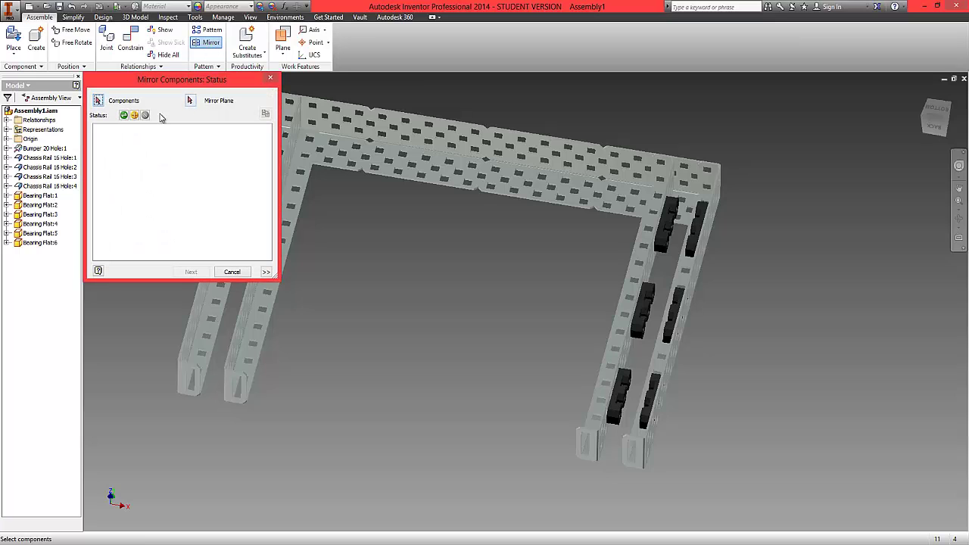
pyautogui.click(669, 221)
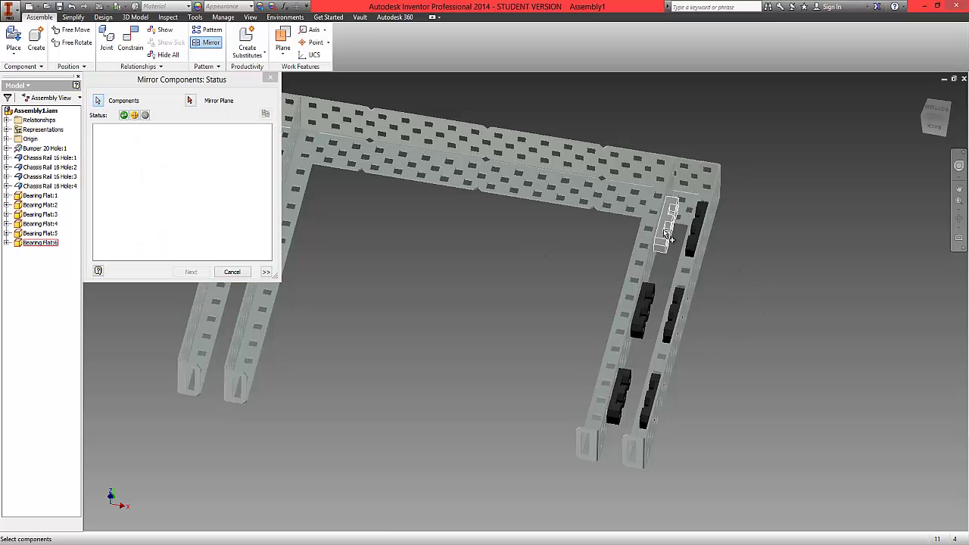
pyautogui.click(695, 237)
pyautogui.click(647, 307)
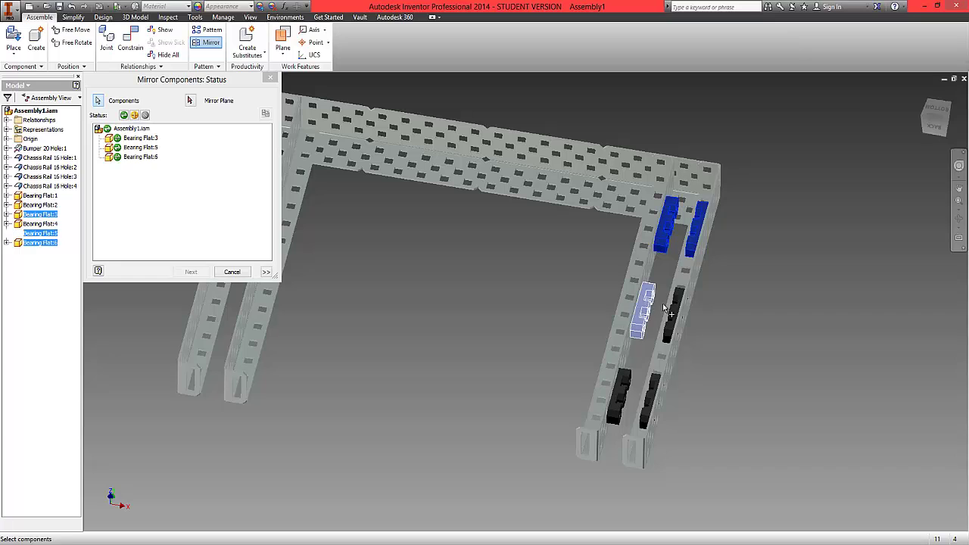
pyautogui.click(674, 312)
pyautogui.click(621, 394)
pyautogui.click(650, 394)
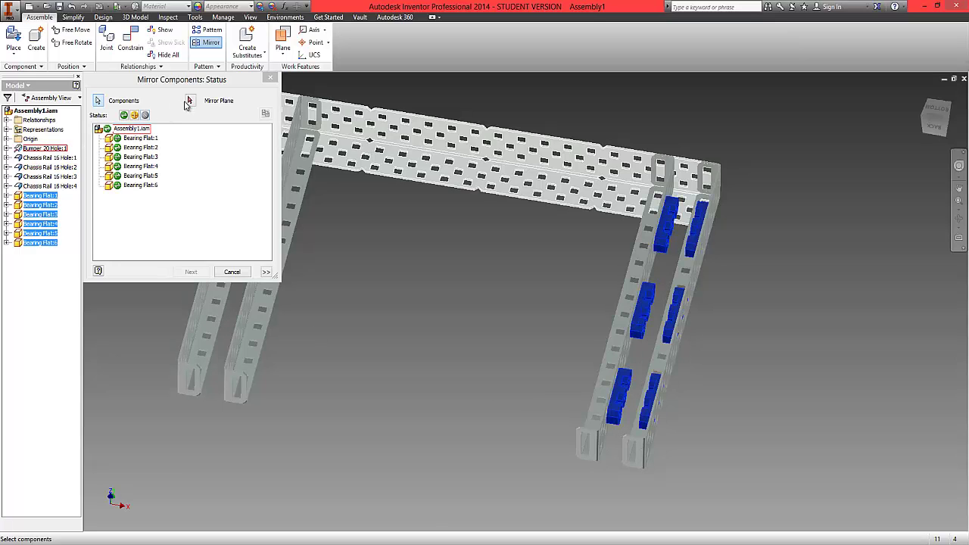
pyautogui.click(190, 101)
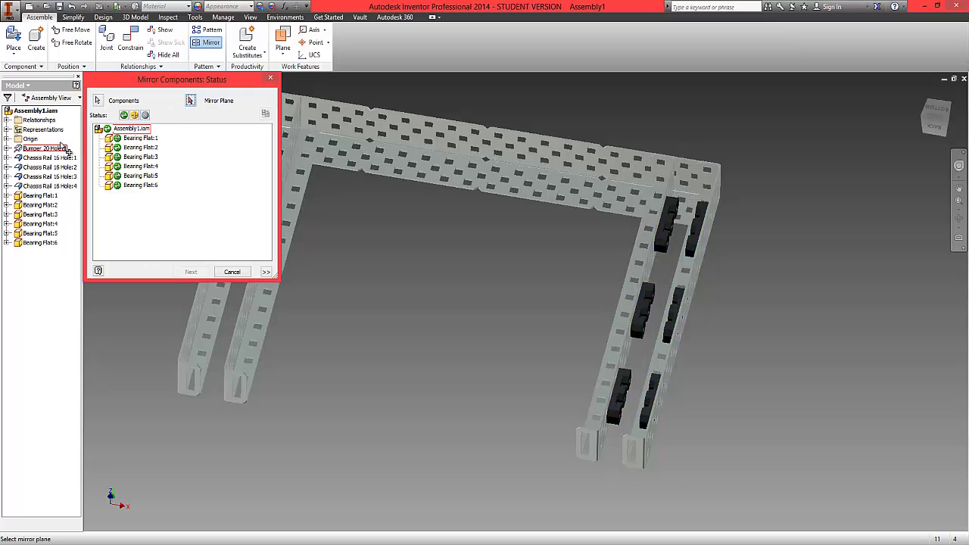
pyautogui.click(8, 139)
pyautogui.click(40, 149)
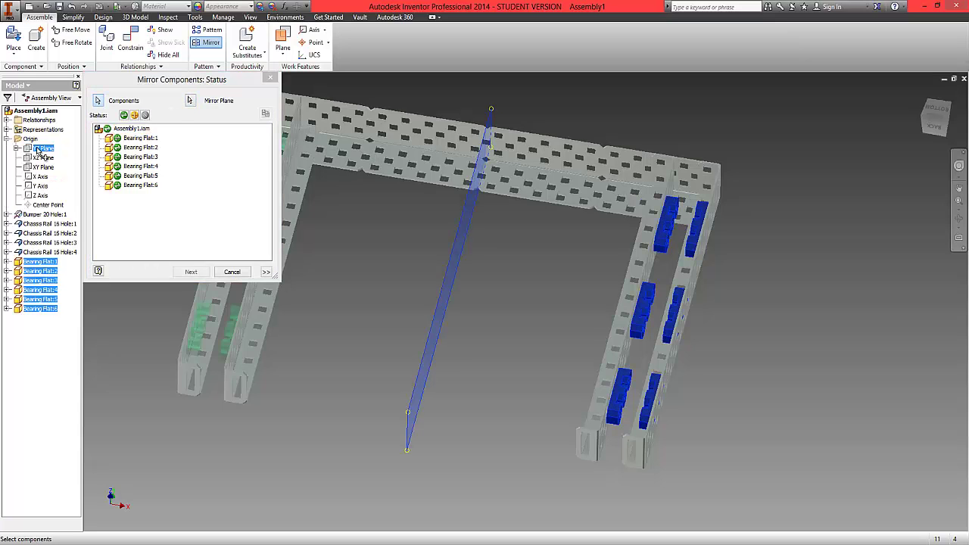
pyautogui.click(191, 272)
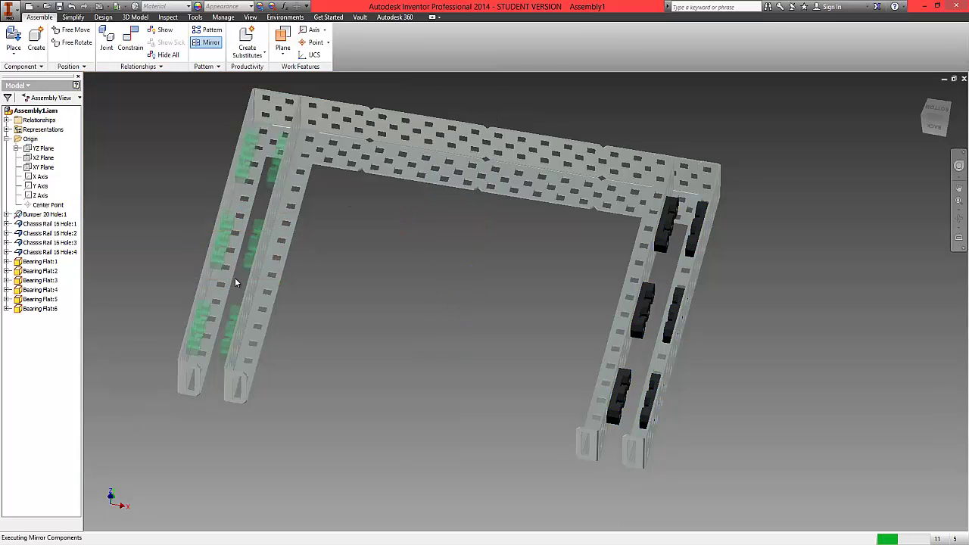
# Step: Load the Bearing Pop Rivet part from the Structure folder for placement in the assembly
pyautogui.moveTo(327, 225); pyautogui.dragTo(379, 274, button='middle')
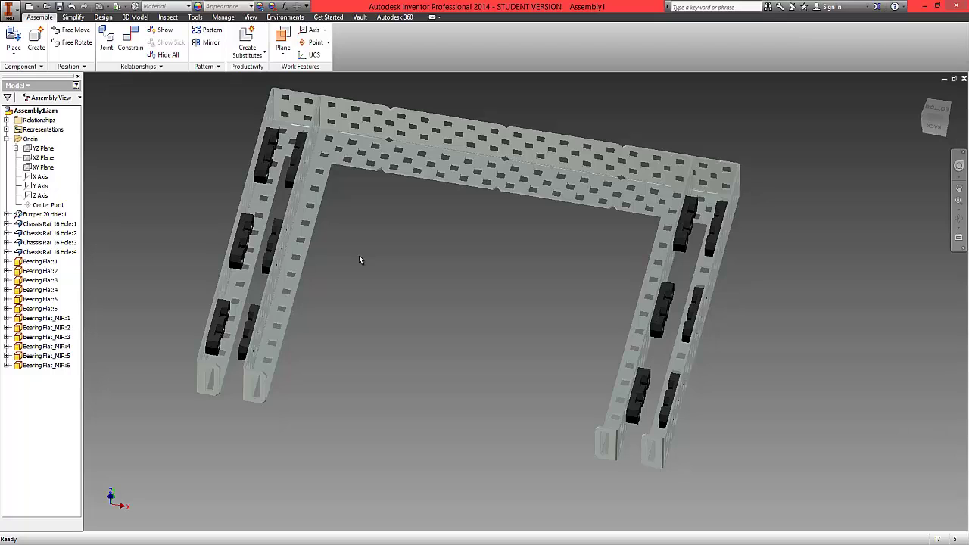
pyautogui.click(14, 52)
pyautogui.click(41, 72)
pyautogui.click(314, 82)
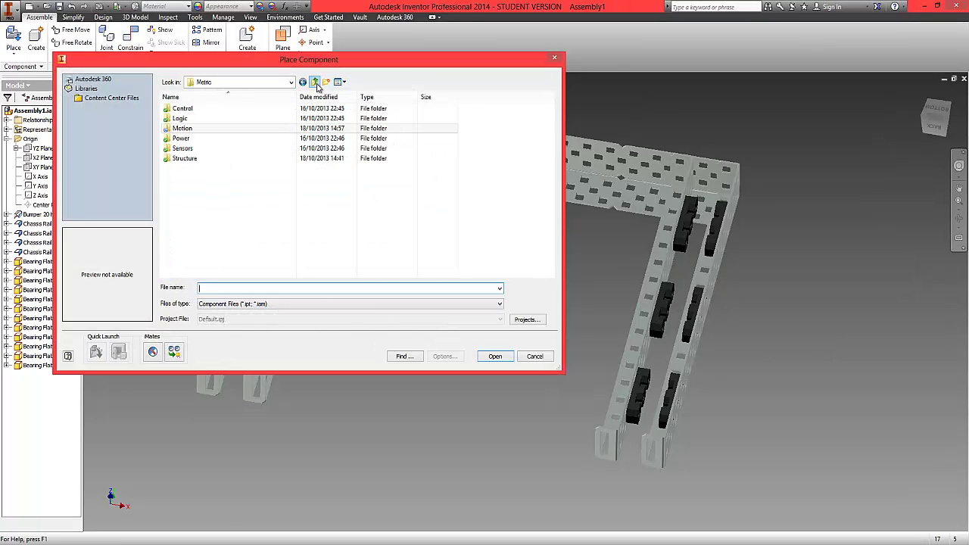
pyautogui.doubleClick(201, 158)
pyautogui.scroll(-5, 203, 197)
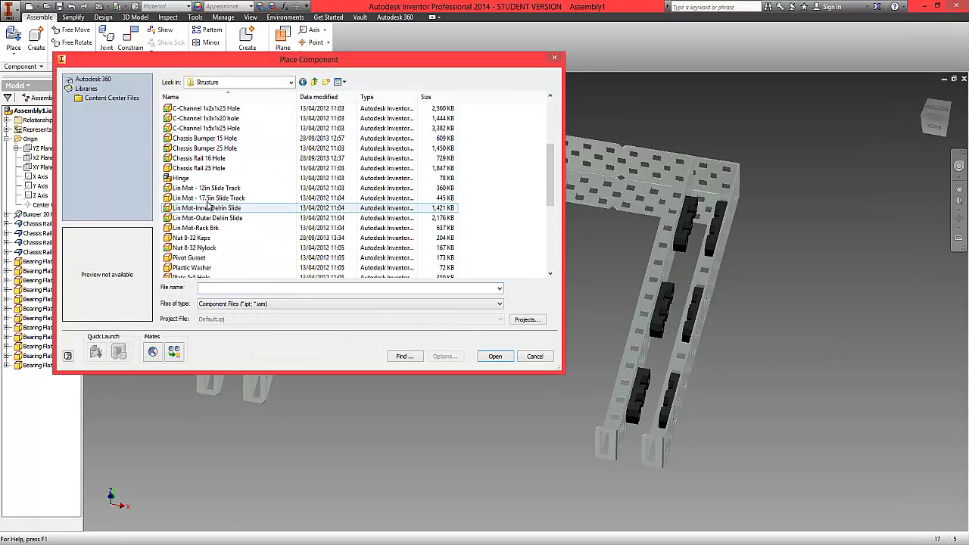
pyautogui.scroll(-2, 205, 229)
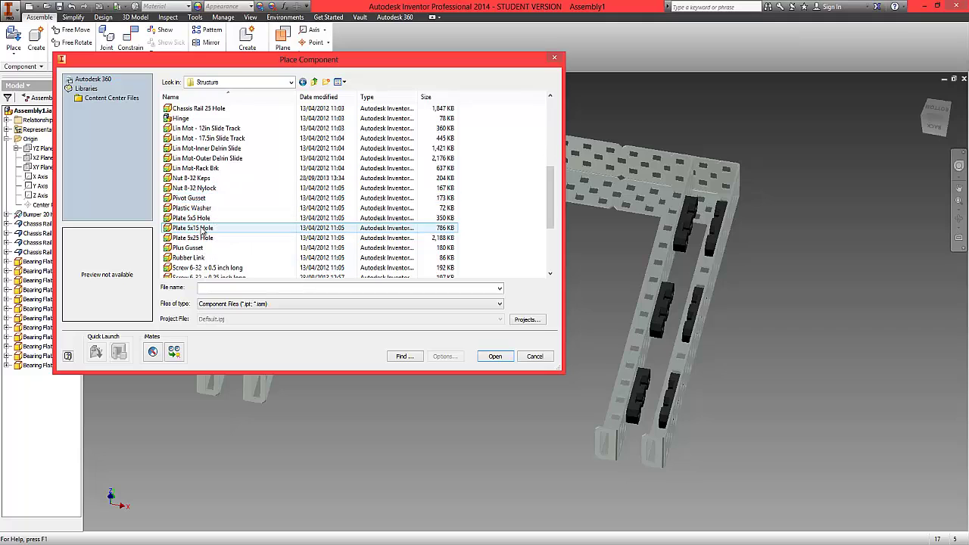
pyautogui.scroll(2, 188, 252)
pyautogui.scroll(5, 188, 252)
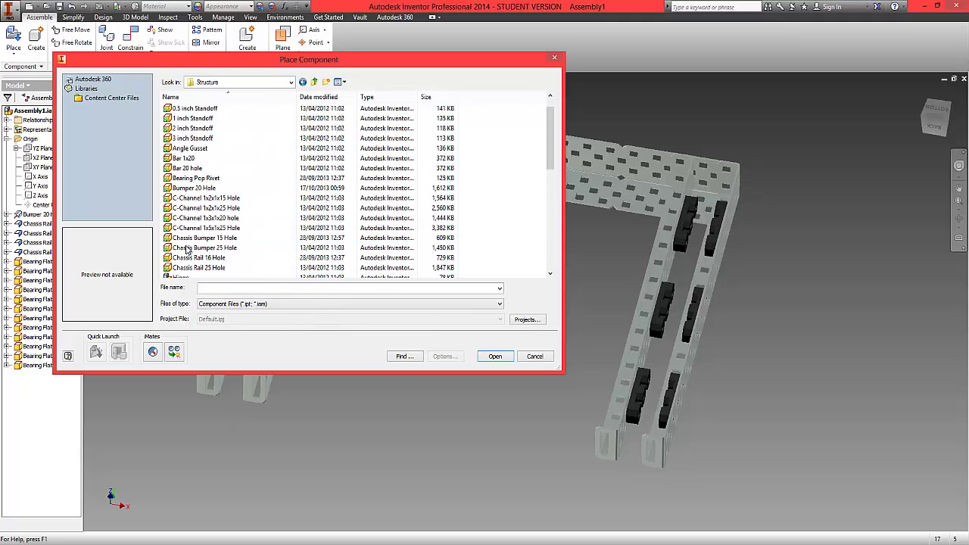
pyautogui.click(198, 178)
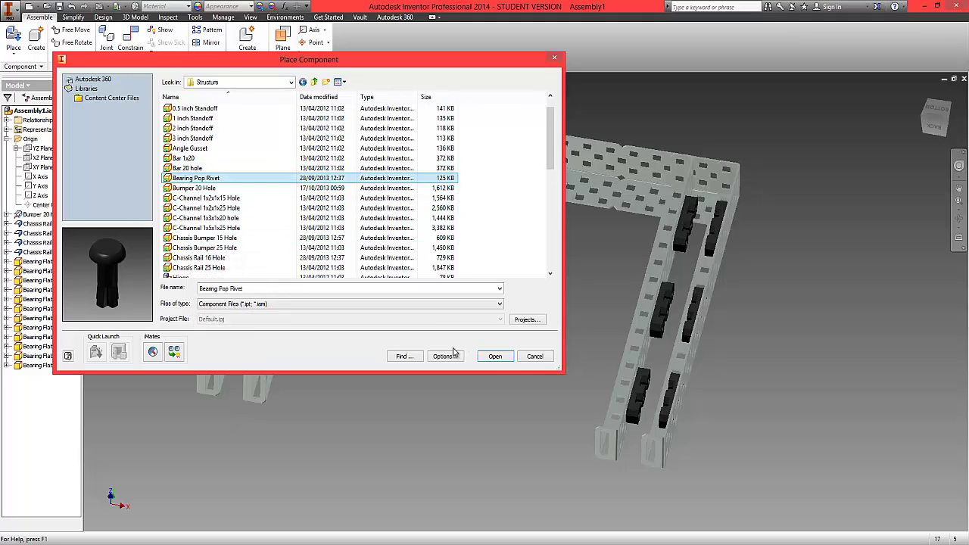
pyautogui.click(494, 357)
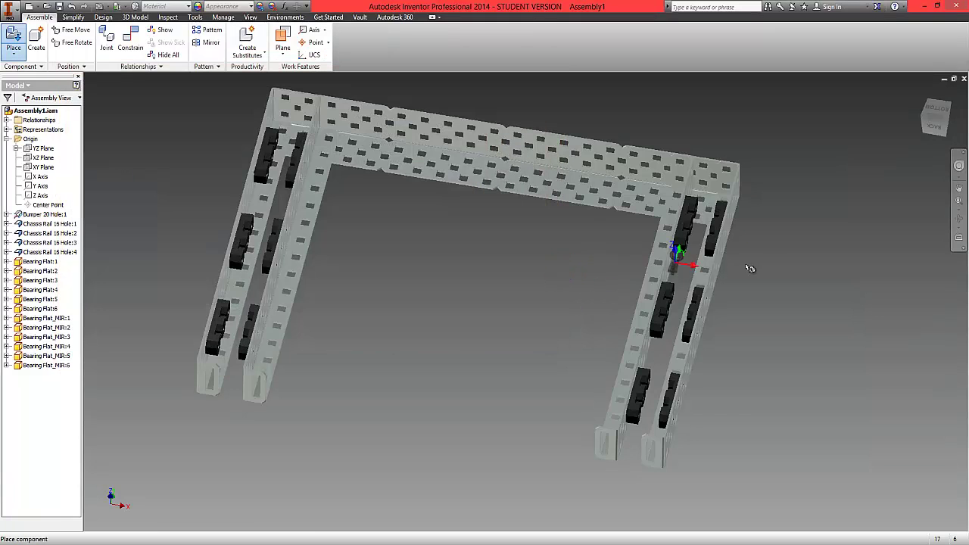
# Step: Place six Bearing Pop Rivets in a loose row along the outside of the outer chassis rail
pyautogui.moveTo(724, 307); pyautogui.dragTo(640, 327, button='middle')
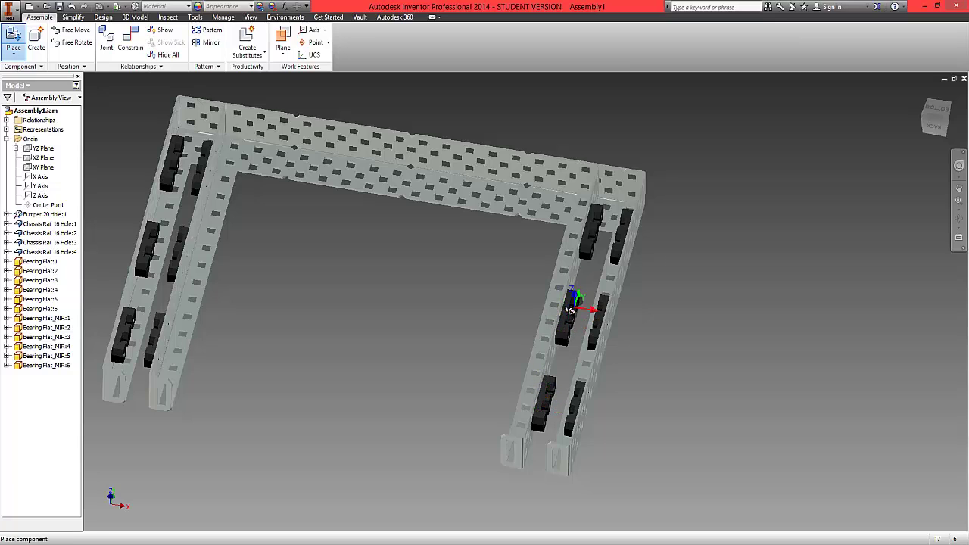
pyautogui.click(693, 229)
pyautogui.click(678, 272)
pyautogui.click(677, 330)
pyautogui.click(674, 366)
pyautogui.click(650, 419)
pyautogui.click(644, 460)
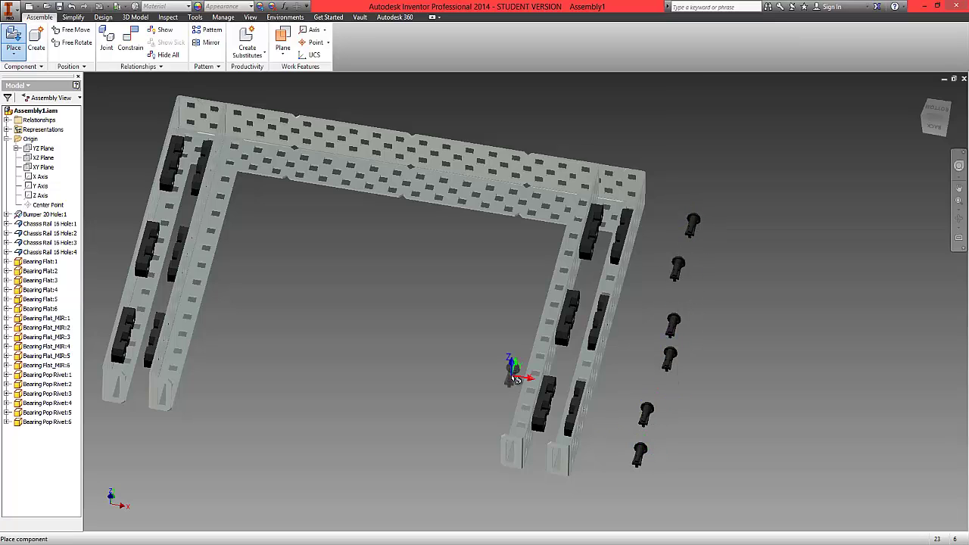
# Step: Place five more Bearing Pop Rivets inside the frame along the inner chassis rail and finish placing
pyautogui.click(496, 375)
pyautogui.click(489, 417)
pyautogui.click(542, 200)
pyautogui.click(531, 237)
pyautogui.click(521, 295)
pyautogui.rightClick(421, 265)
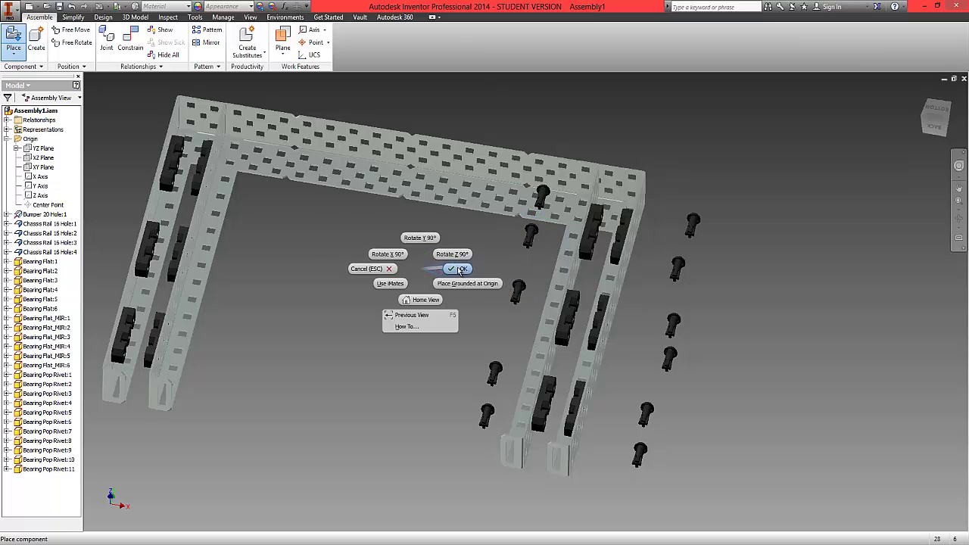
pyautogui.click(460, 269)
# Step: Move one loose Bearing Pop Rivet closer to the open end of the outer chassis rail
pyautogui.click(947, 124)
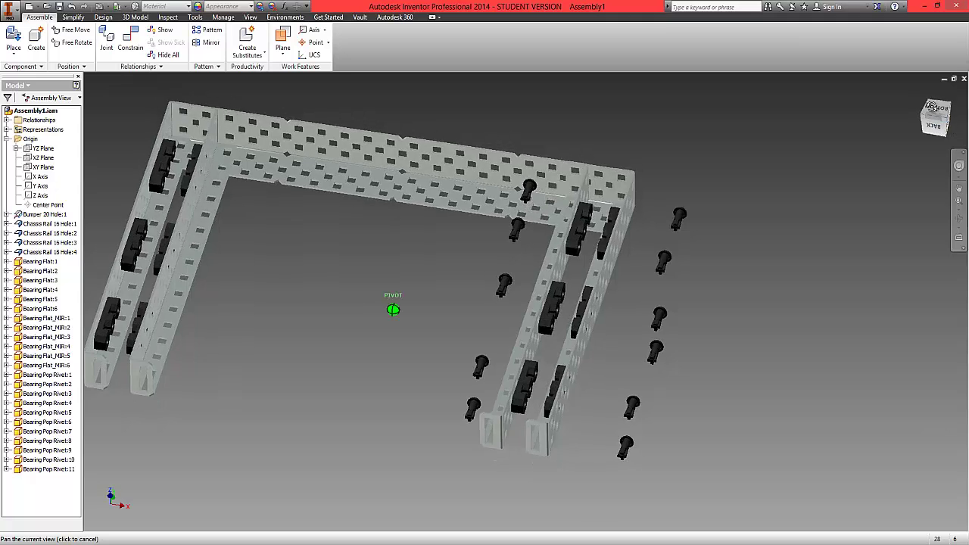
pyautogui.scroll(5, 505, 401)
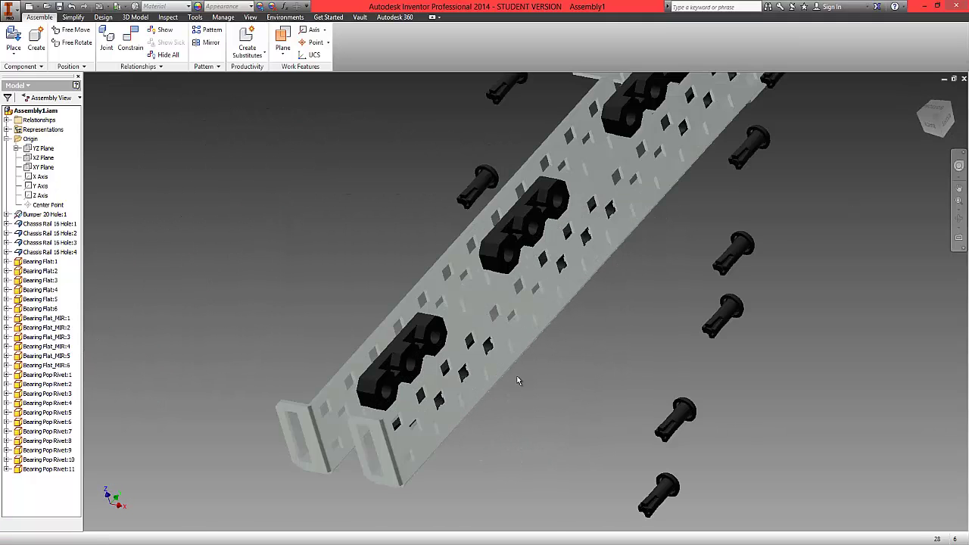
pyautogui.moveTo(926, 121); pyautogui.dragTo(946, 117)
pyautogui.moveTo(768, 496); pyautogui.dragTo(640, 437)
pyautogui.press('Escape')
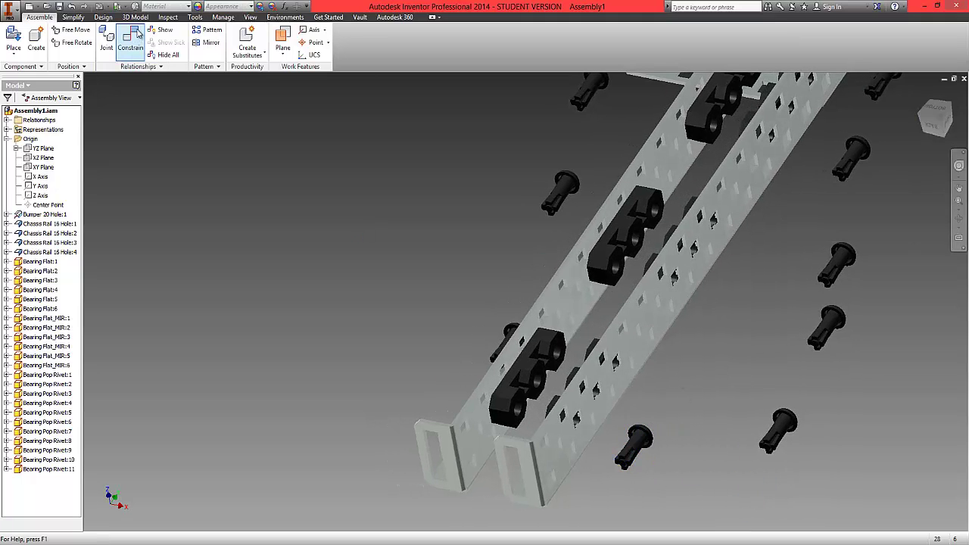
# Step: Insert-constrain that rivet, aligned with a -0.5 mm offset, into the Bearing Flat end hole nearest the outer rail's open end
pyautogui.click(132, 46)
pyautogui.click(129, 45)
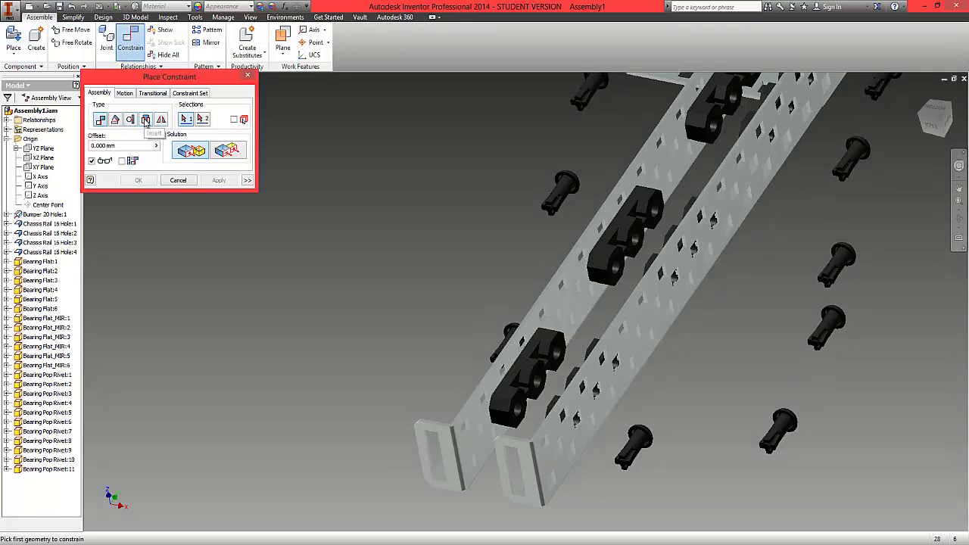
pyautogui.click(146, 119)
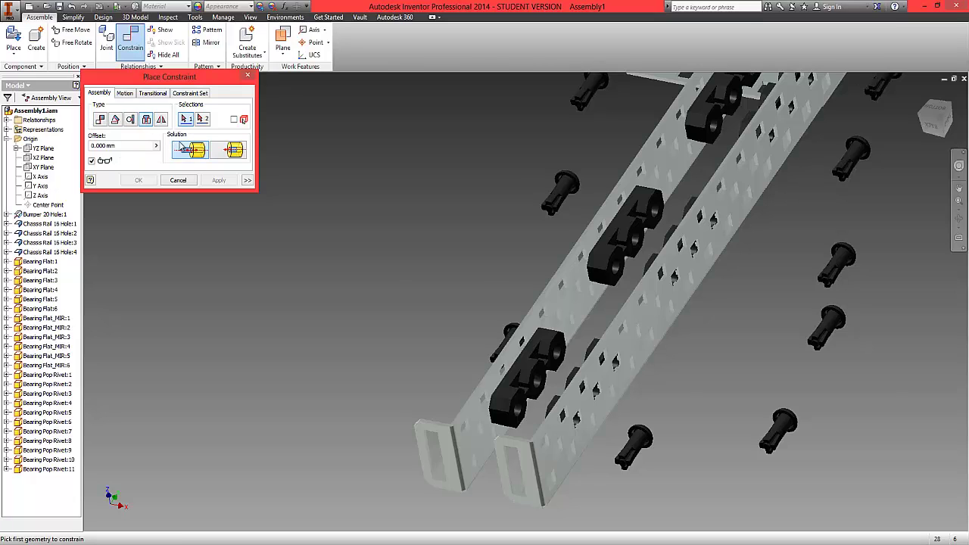
pyautogui.scroll(-3, 638, 444)
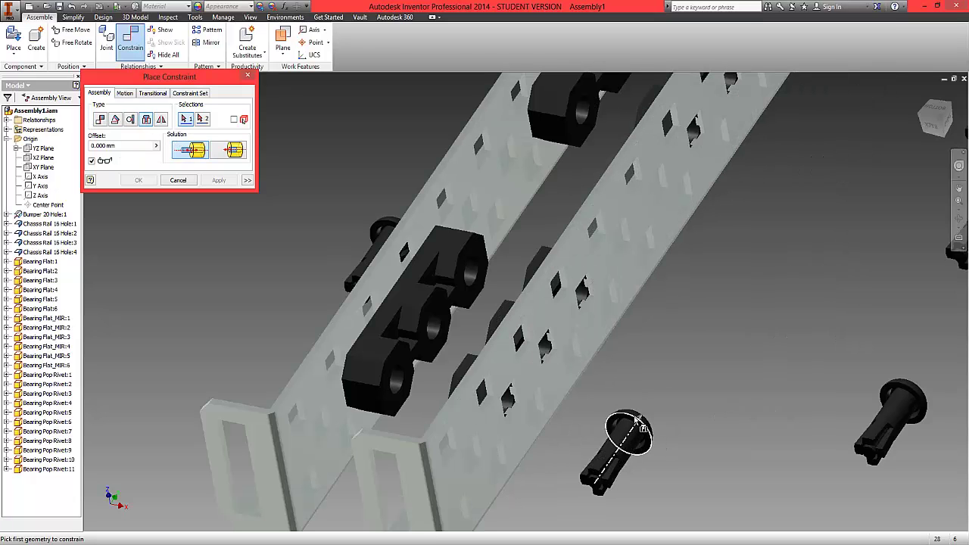
pyautogui.click(636, 423)
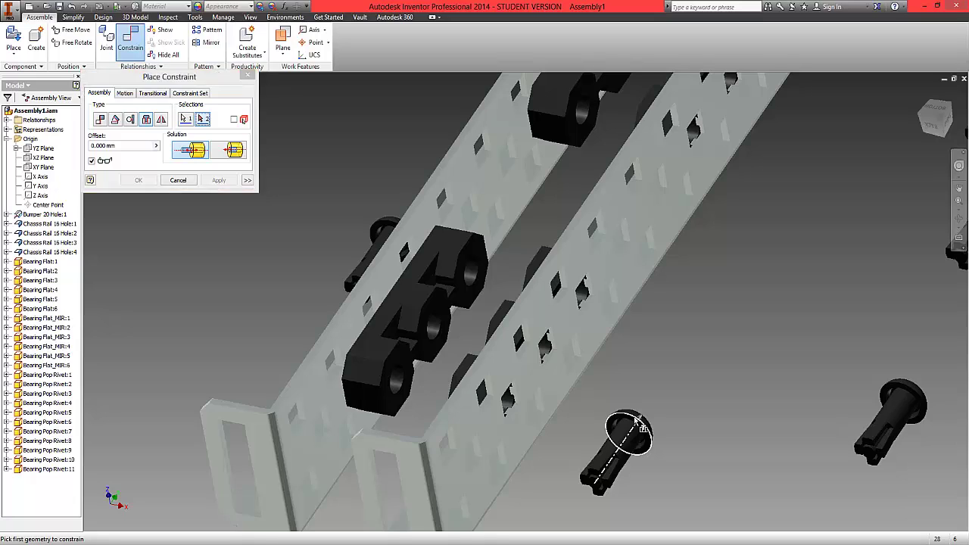
pyautogui.click(514, 407)
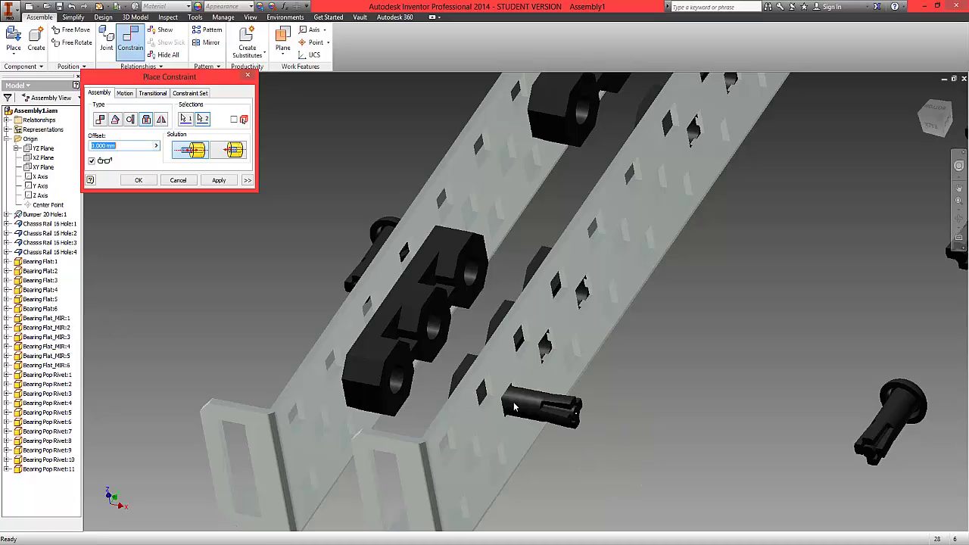
pyautogui.click(228, 151)
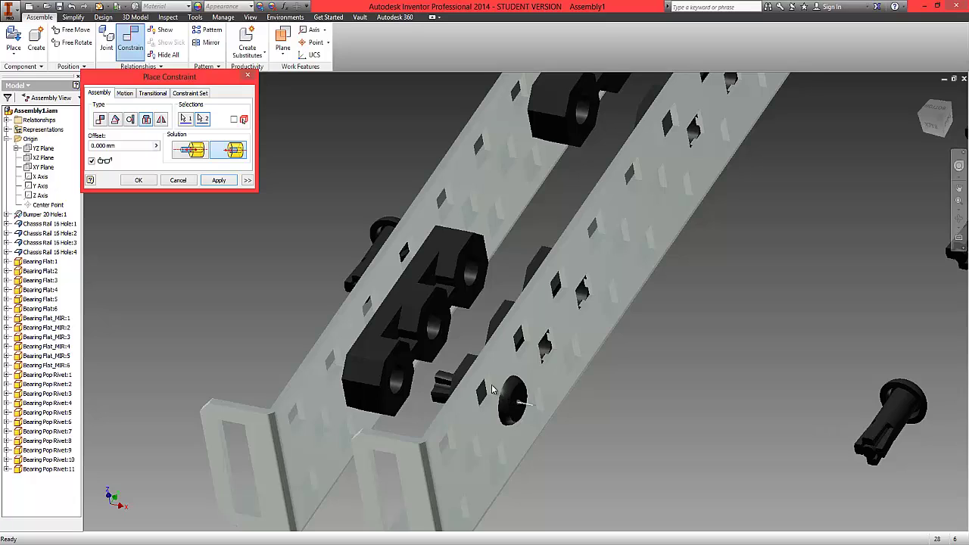
pyautogui.moveTo(95, 145); pyautogui.dragTo(88, 145)
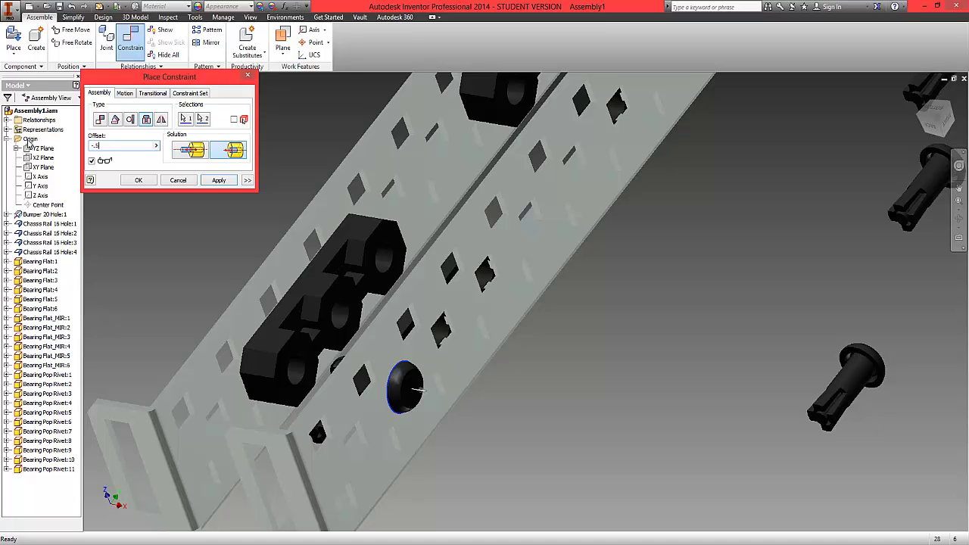
pyautogui.keyDown('shift'); pyautogui.moveTo(925, 128); pyautogui.dragTo(883, 109, button='middle'); pyautogui.keyUp('shift')
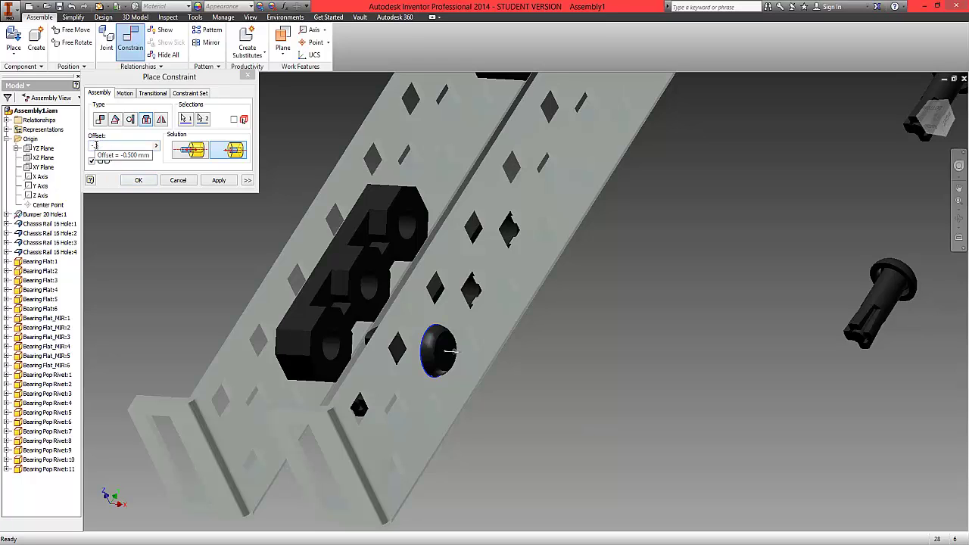
pyautogui.click(140, 180)
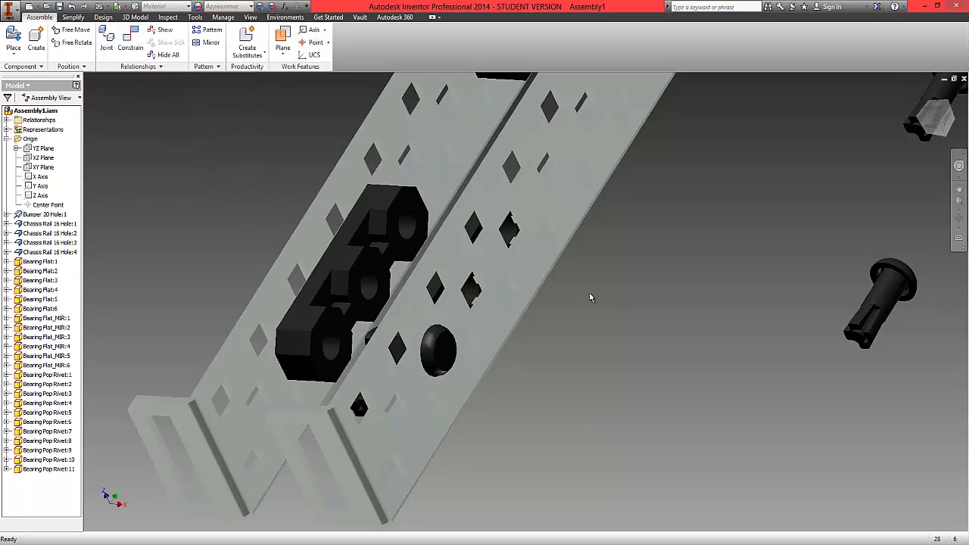
# Step: Insert-constrain a second rivet, aligned with a -0.5 mm offset, into the opposite end hole of the same Bearing Flat
pyautogui.moveTo(653, 267); pyautogui.dragTo(583, 316, button='middle')
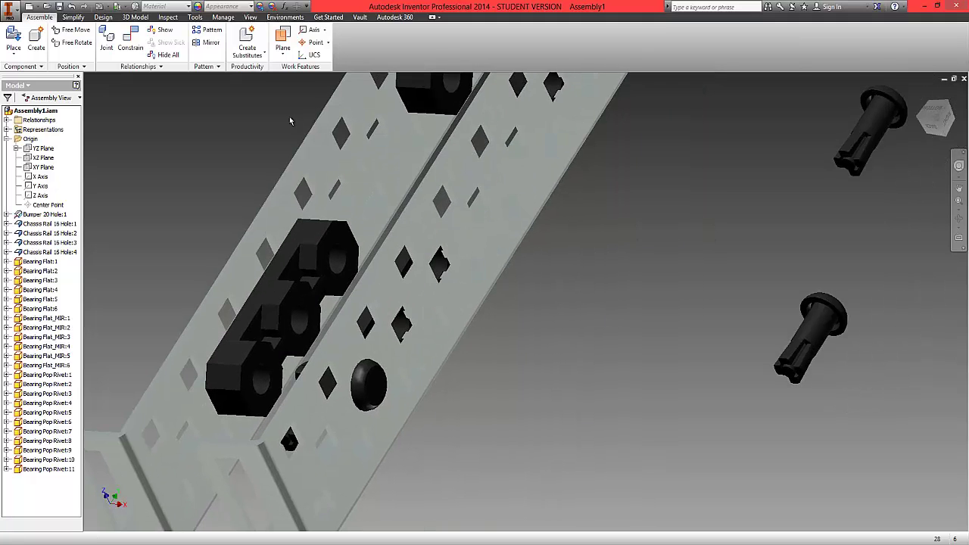
pyautogui.click(132, 47)
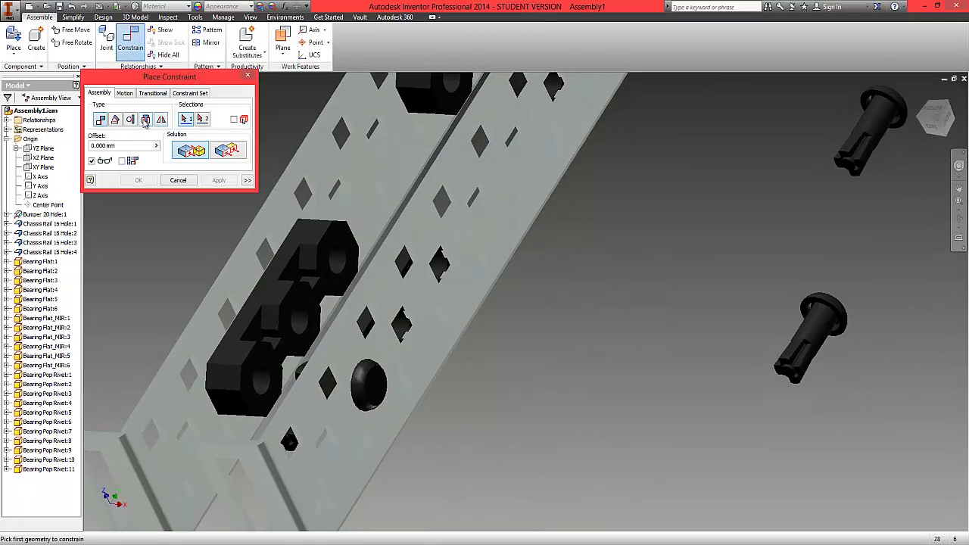
pyautogui.click(145, 120)
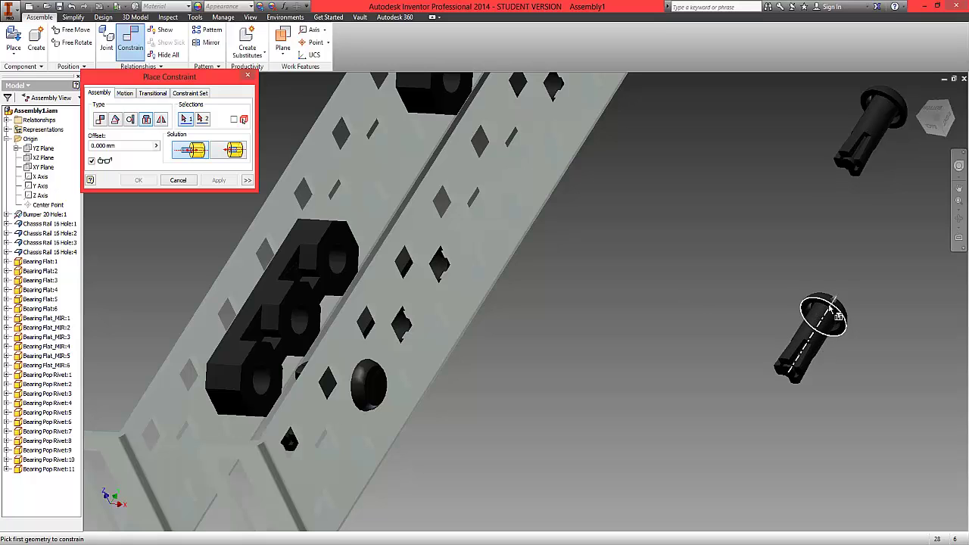
pyautogui.click(834, 311)
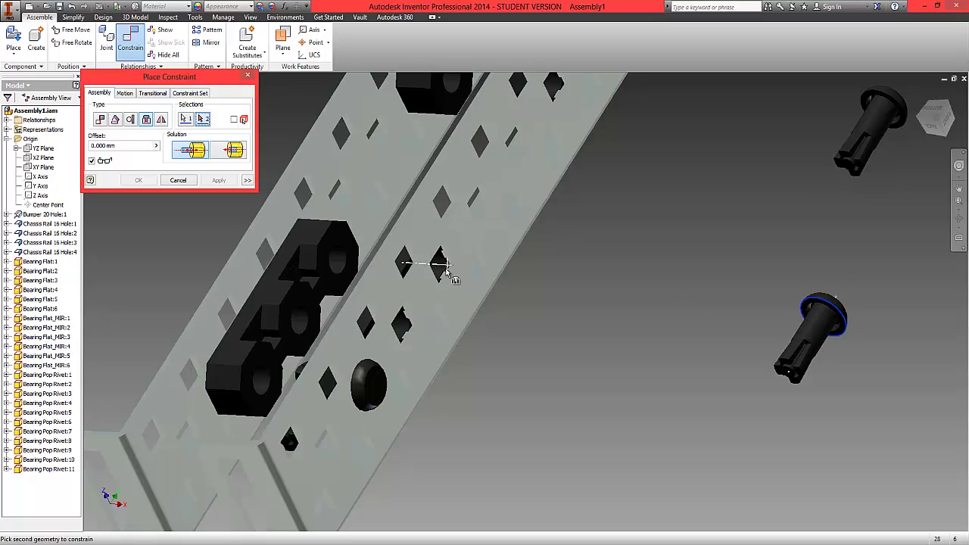
pyautogui.click(446, 266)
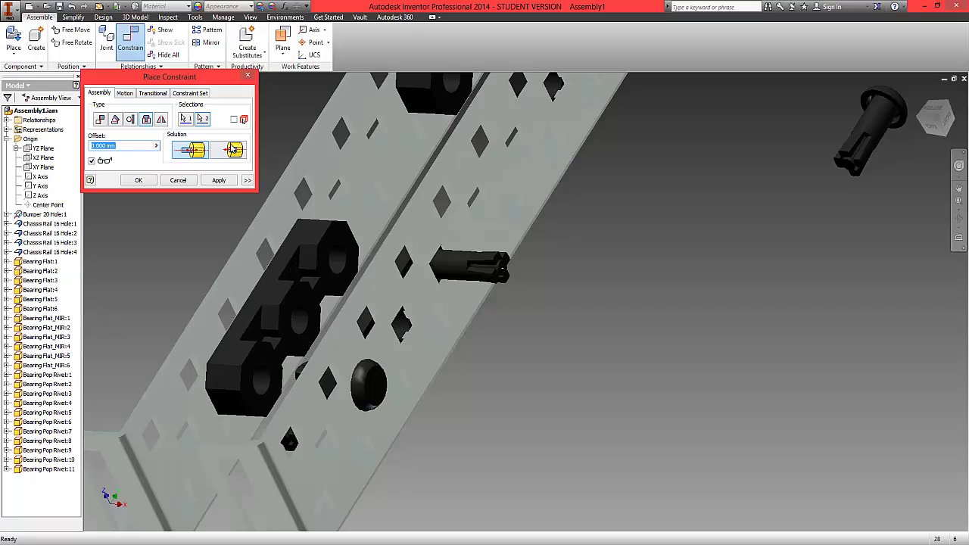
pyautogui.click(233, 150)
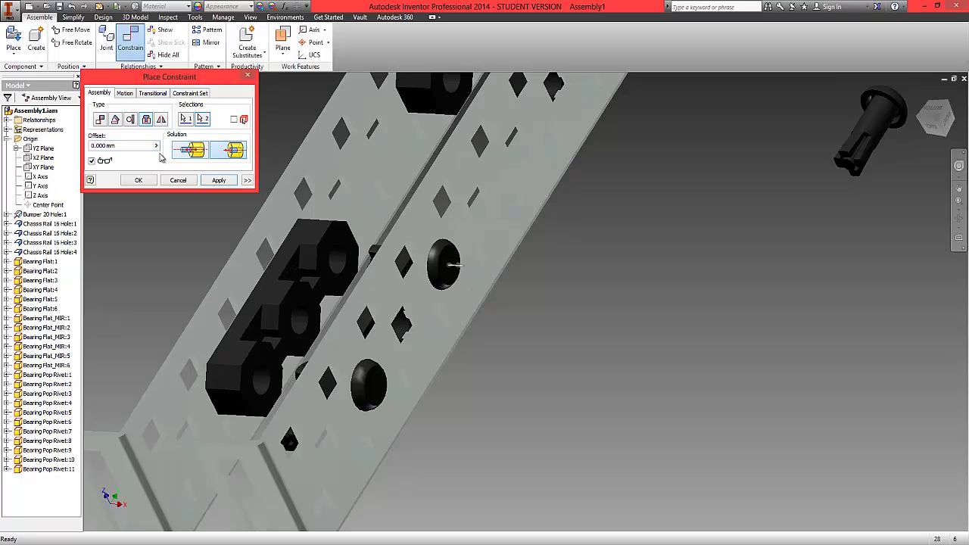
pyautogui.write('-.5')
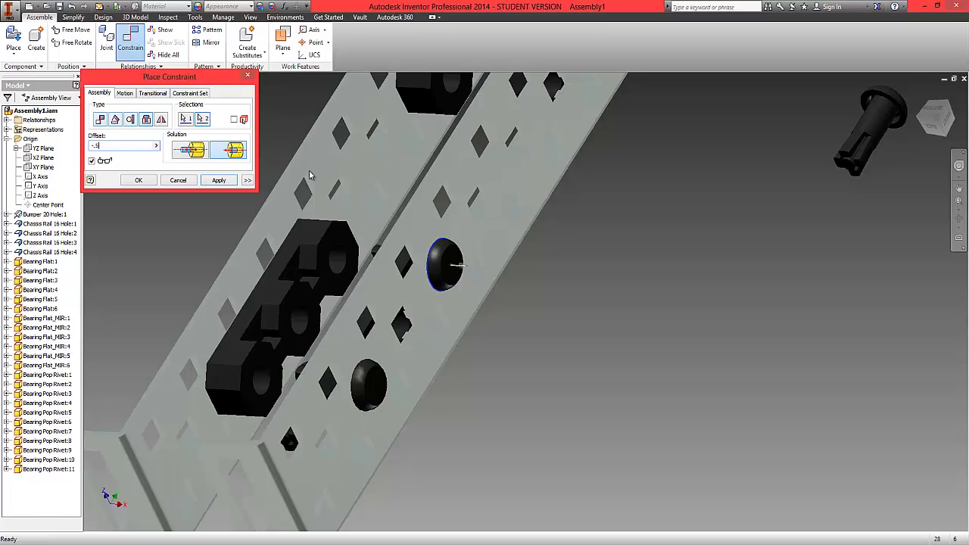
pyautogui.click(144, 182)
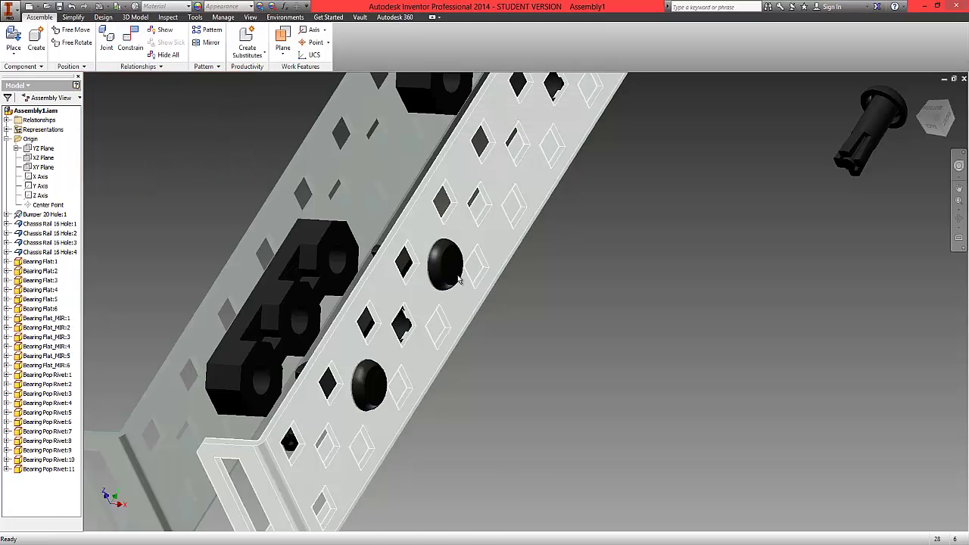
# Step: Examine the rivets and Bearing Flats along the chassis rails from the outer side and from inside the frame
pyautogui.moveTo(696, 163); pyautogui.dragTo(649, 262, button='middle')
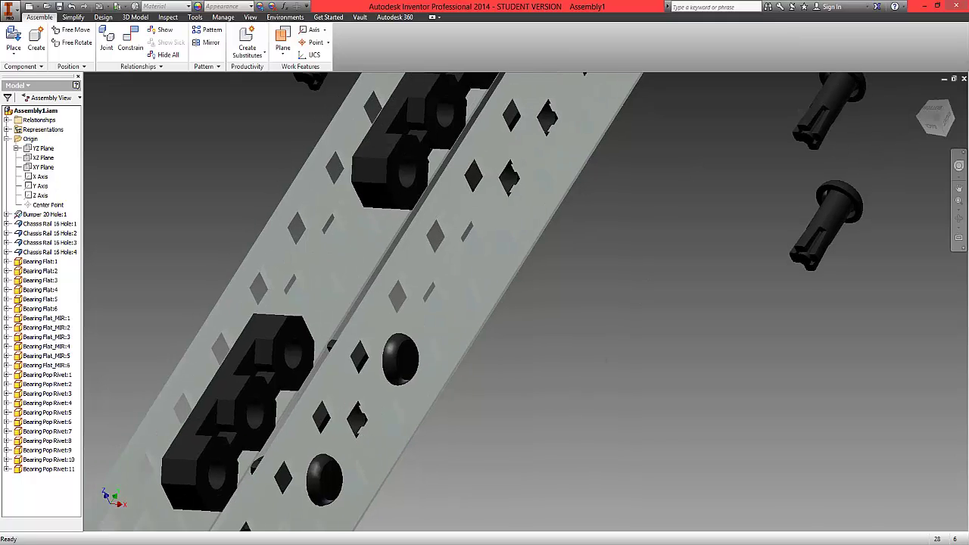
pyautogui.scroll(-3, 561, 347)
pyautogui.scroll(5, 561, 347)
pyautogui.scroll(-2, 599, 271)
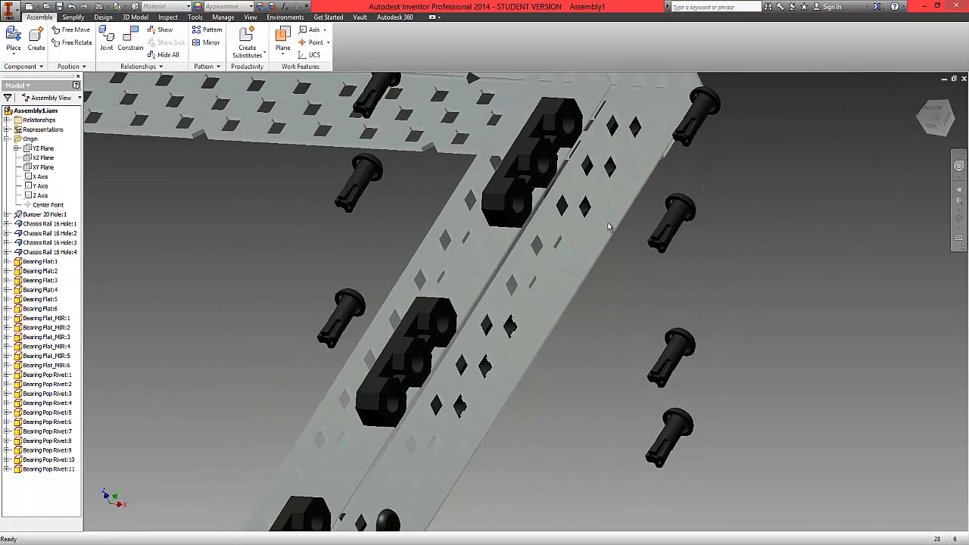
pyautogui.scroll(-1, 598, 271)
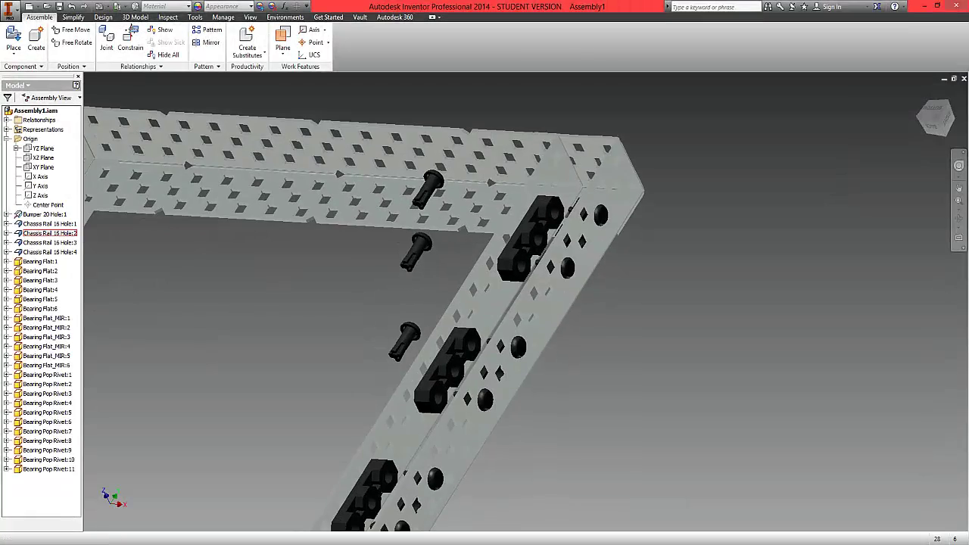
pyautogui.moveTo(518, 347); pyautogui.dragTo(556, 274, button='middle')
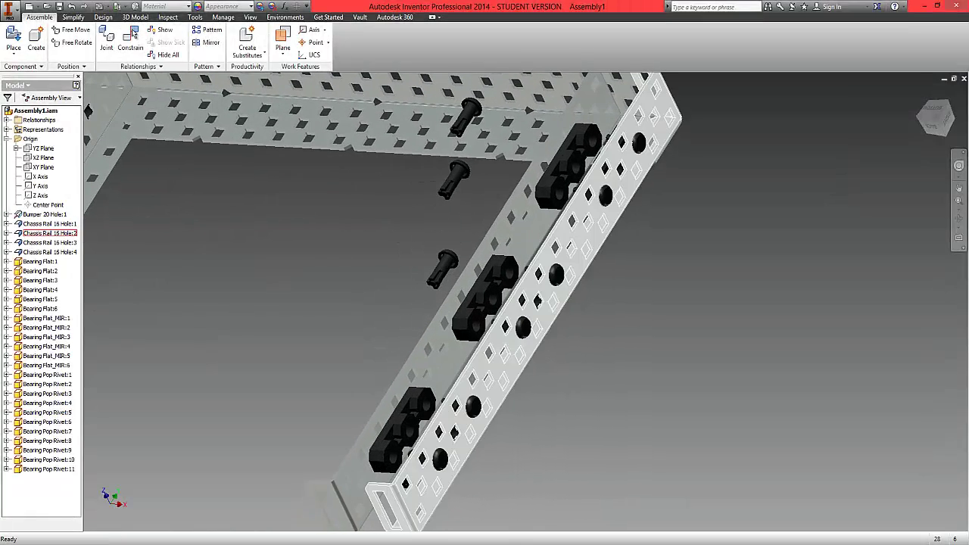
pyautogui.moveTo(930, 115); pyautogui.dragTo(937, 119)
pyautogui.keyDown('shift'); pyautogui.moveTo(131, 30); pyautogui.dragTo(133, 33, button='middle'); pyautogui.keyUp('shift')
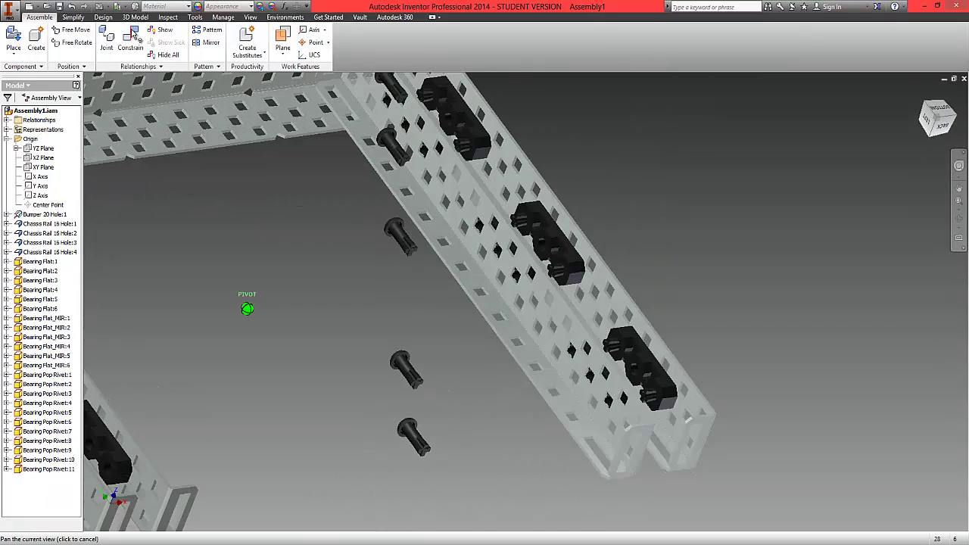
# Step: Constrain the remaining loose Bearing Pop Rivets into the Bearing Flat end holes of the inner chassis rail
pyautogui.moveTo(485, 227); pyautogui.dragTo(499, 303, button='middle')
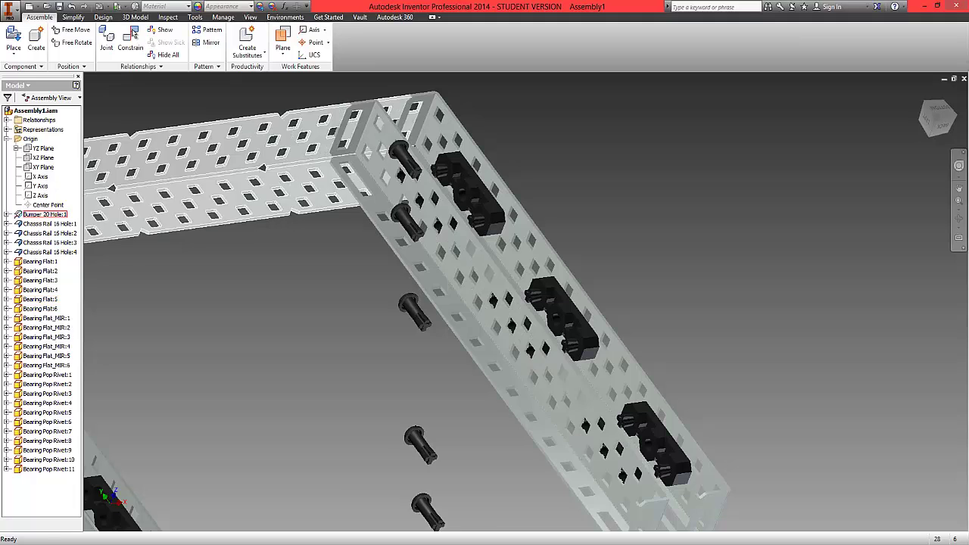
pyautogui.click(132, 34)
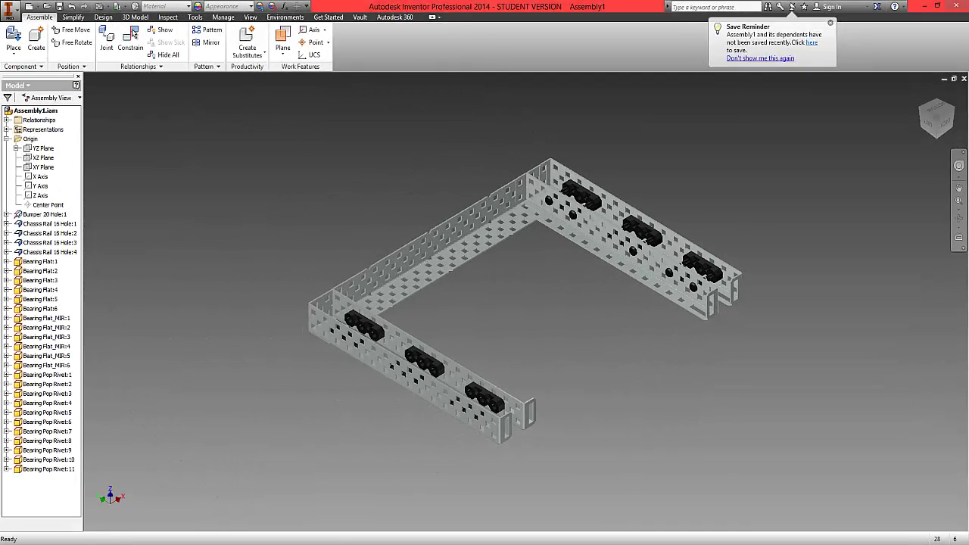
# Step: Mirror Bearing Pop Rivets 1 to 11 across the YZ Plane onto the opposite rail pair, inserted in the assembly with the suffix _MIR
pyautogui.moveTo(937, 118); pyautogui.dragTo(935, 117)
pyautogui.keyDown('shift'); pyautogui.moveTo(455, 303); pyautogui.dragTo(383, 379, button='middle'); pyautogui.keyUp('shift')
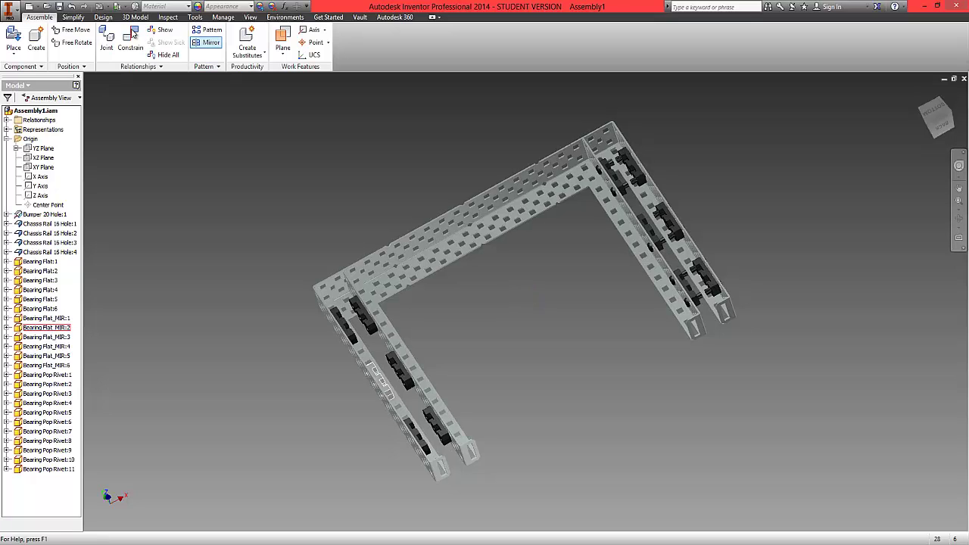
pyautogui.click(206, 42)
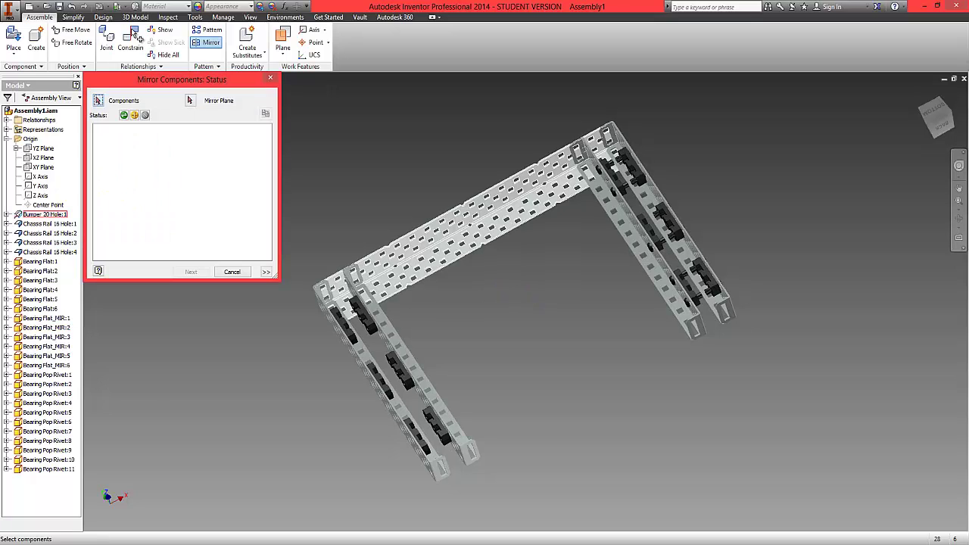
pyautogui.scroll(-3, 603, 177)
pyautogui.click(618, 151)
pyautogui.click(633, 143)
pyautogui.click(660, 185)
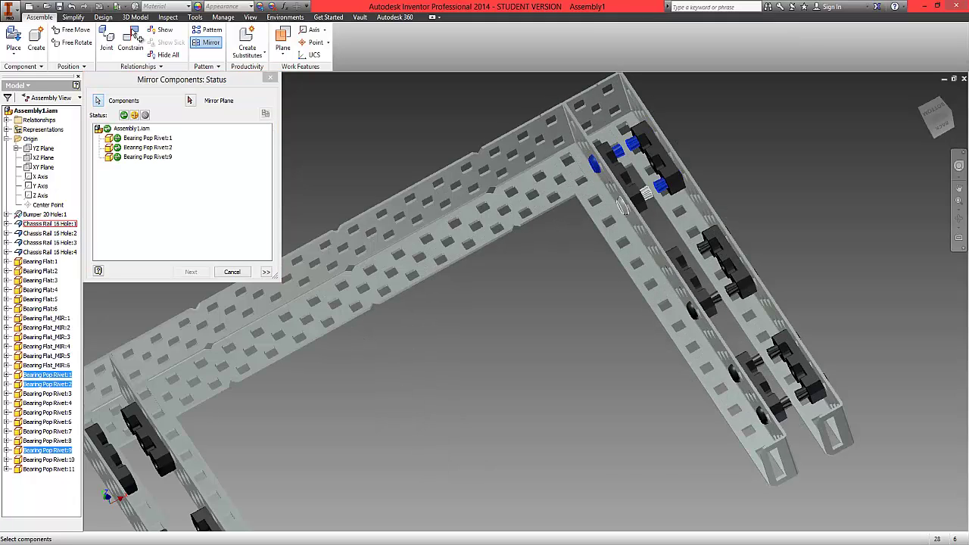
pyautogui.click(644, 194)
pyautogui.click(716, 299)
pyautogui.click(704, 247)
pyautogui.click(774, 352)
pyautogui.click(757, 361)
pyautogui.click(735, 373)
pyautogui.click(786, 403)
pyautogui.click(803, 394)
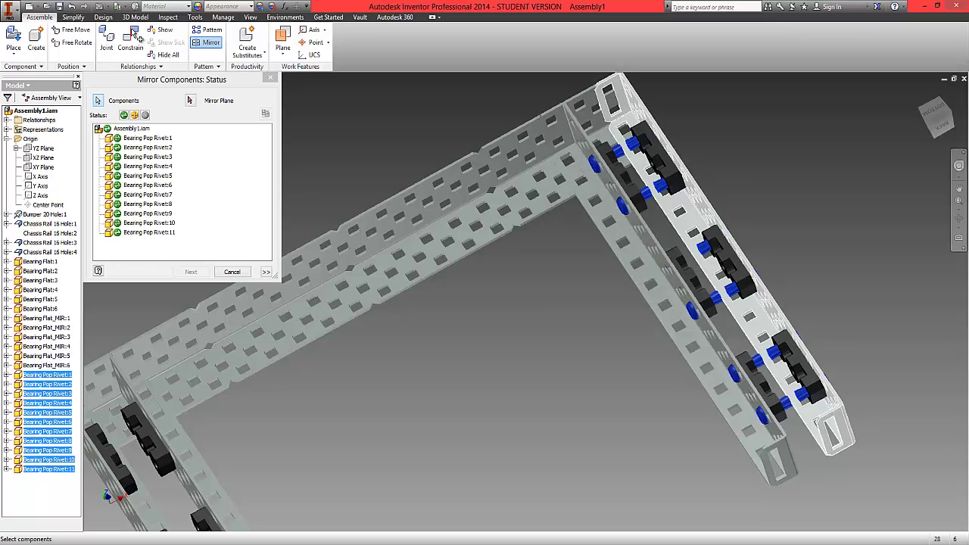
pyautogui.click(190, 100)
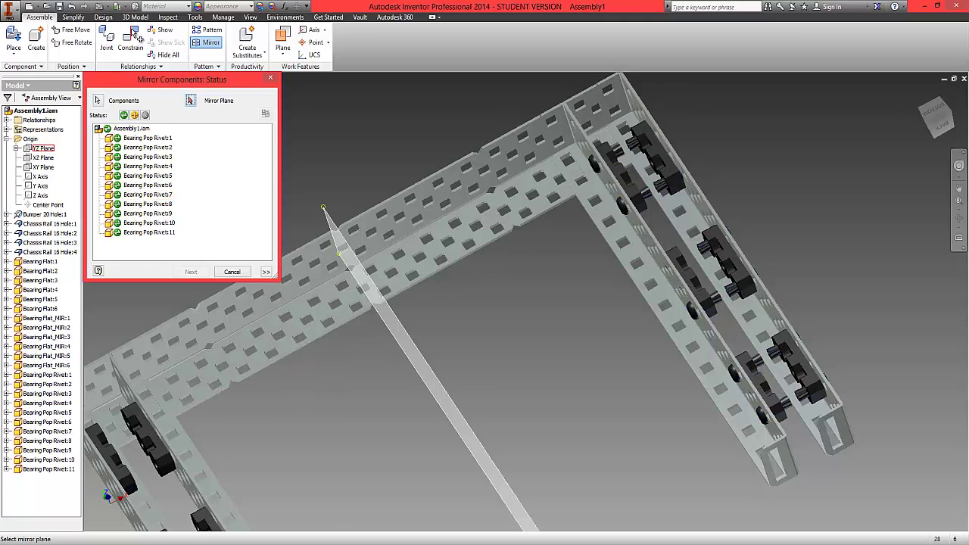
pyautogui.click(43, 147)
pyautogui.click(191, 271)
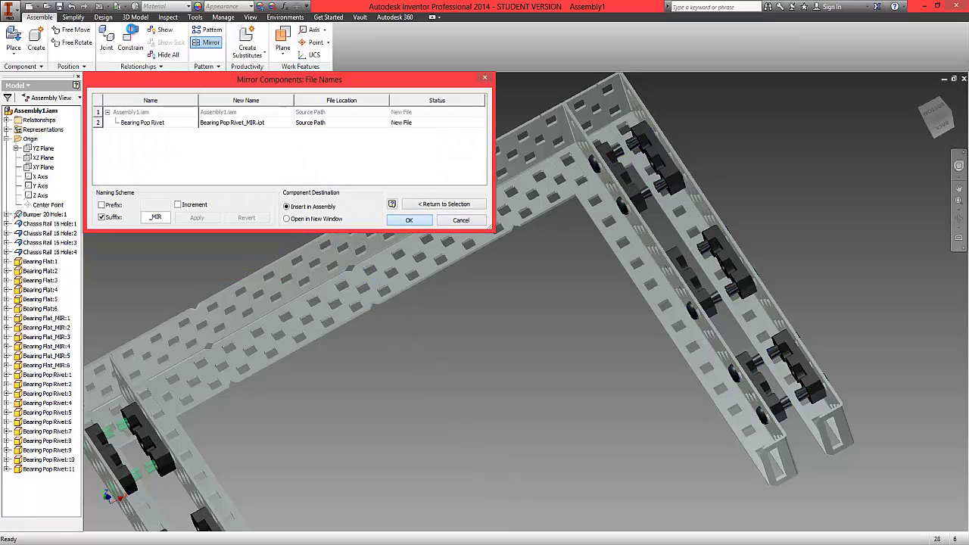
pyautogui.press('Return')
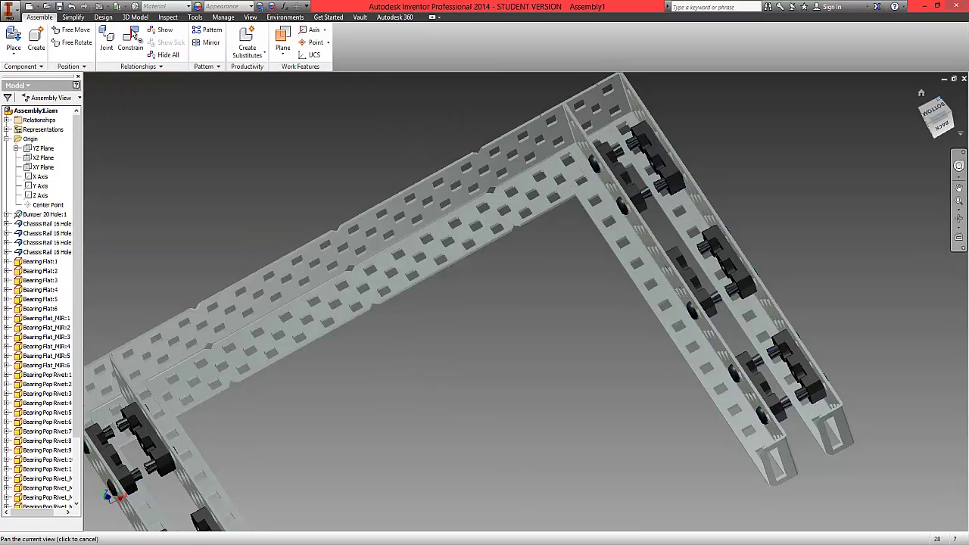
# Step: Inspect the whole chassis frame and its mirrored rivets from above and in the isometric home view
pyautogui.click(922, 92)
pyautogui.moveTo(936, 134); pyautogui.dragTo(938, 80)
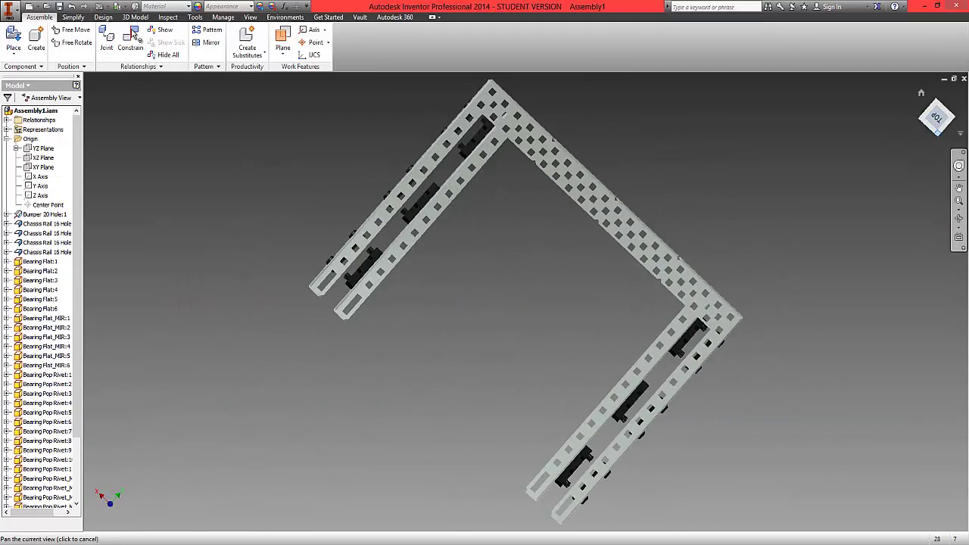
pyautogui.press('F6')
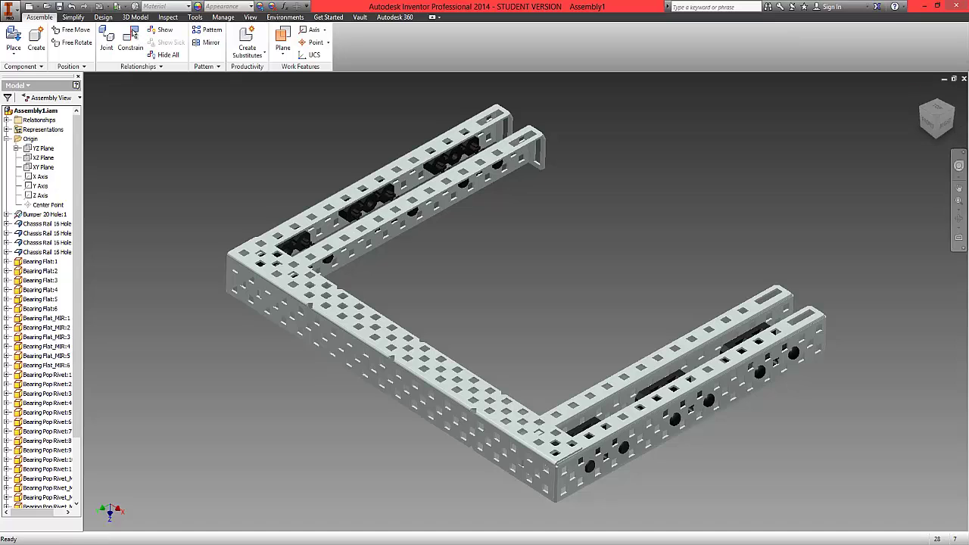